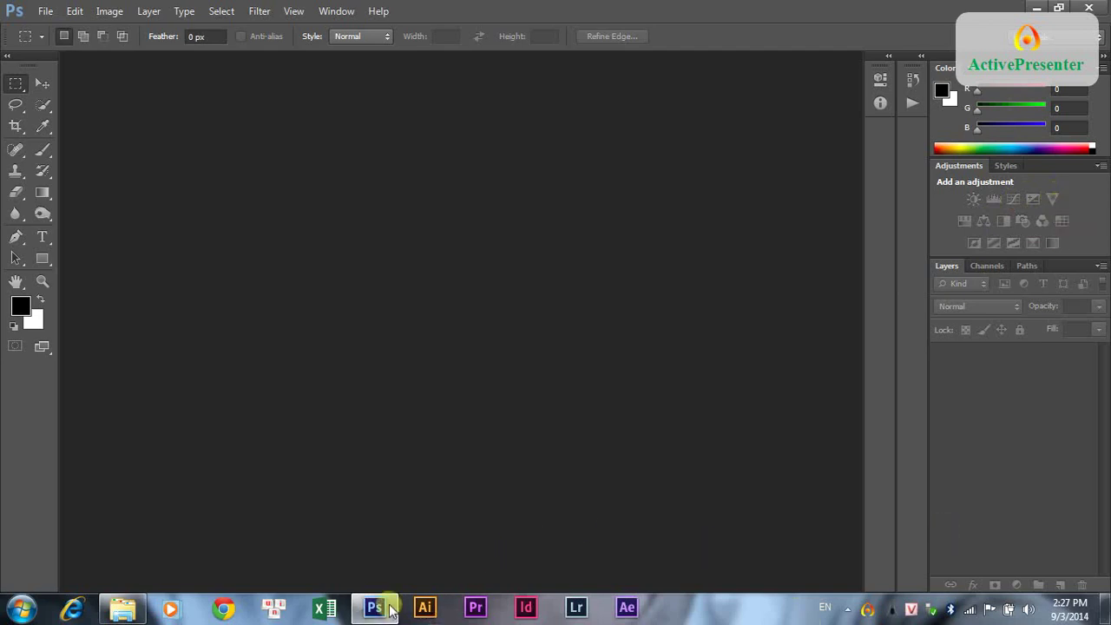
- Open the photo DSC_1453 from the camera's 102D3100 folder in Windows Explorer into Photoshop
mouse_move(376, 605)
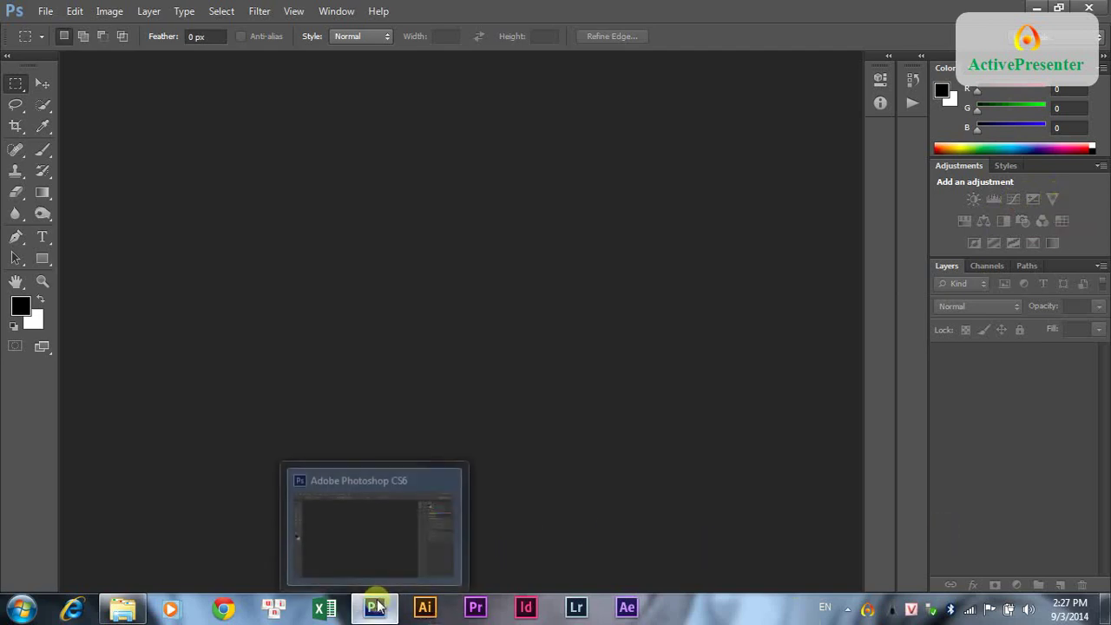
click(111, 614)
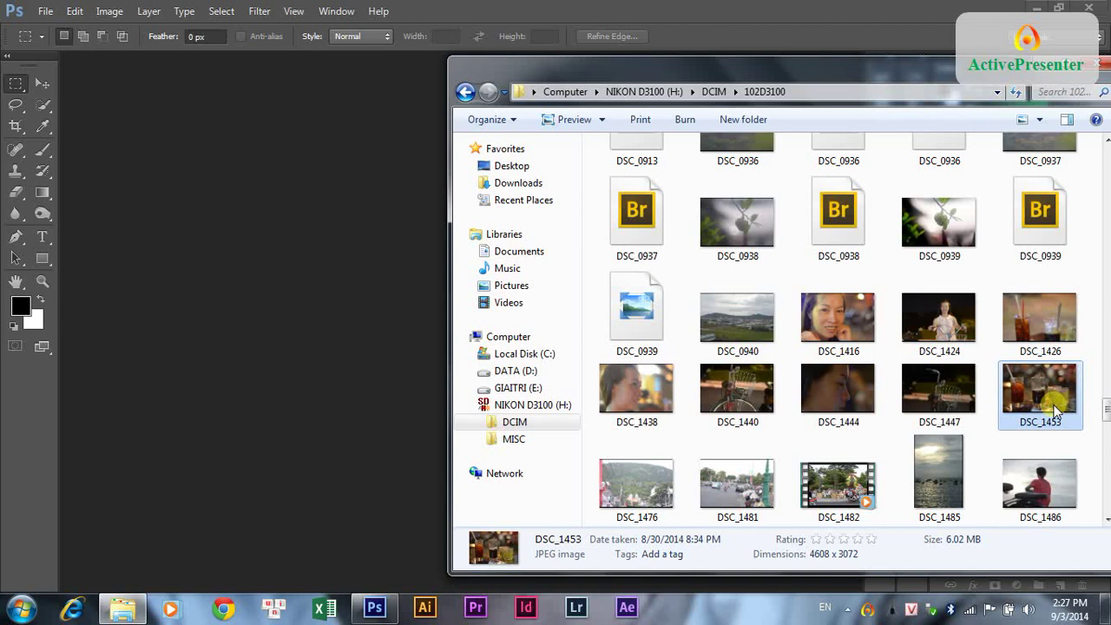
drag(1056, 412, 330, 372)
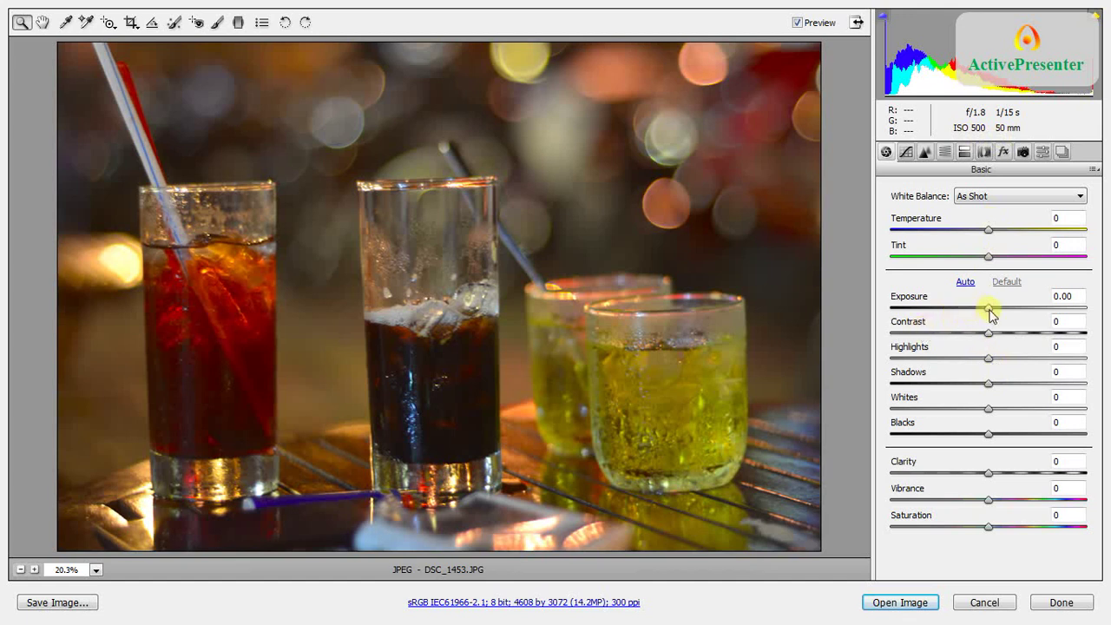
- Set the photo's basic tone values to Exposure +0.90, Blacks -44 and Clarity +30
drag(989, 309, 1009, 317)
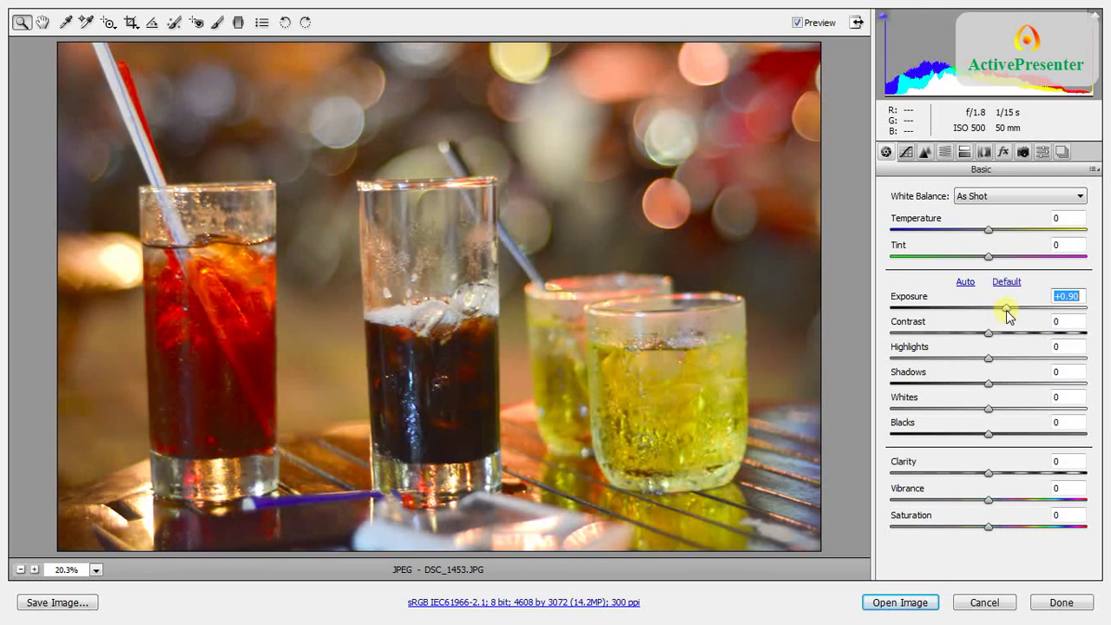
drag(990, 441, 1020, 476)
click(990, 474)
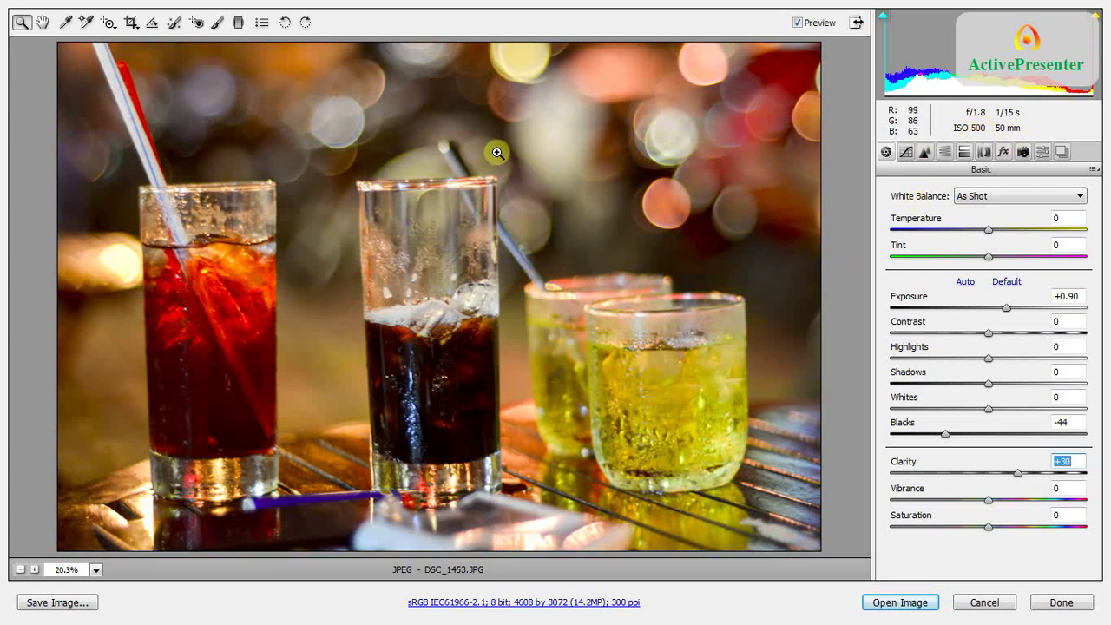
- Examine the dark background at 100% and 200% zoom and the glasses up close, ending with the whole photo fitted in view
drag(497, 152, 744, 348)
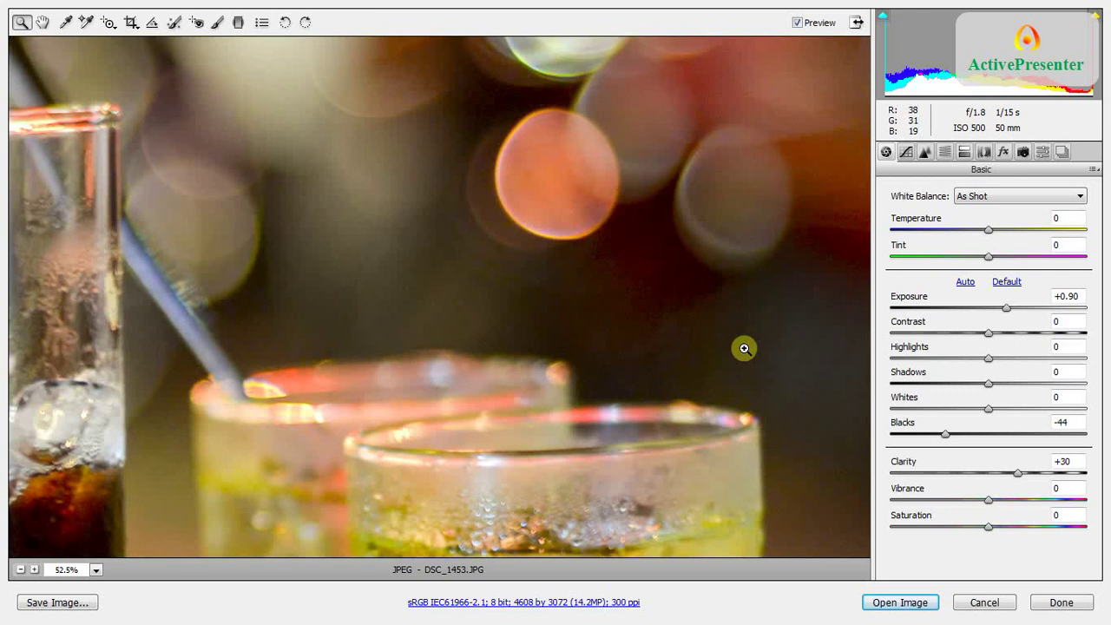
click(96, 569)
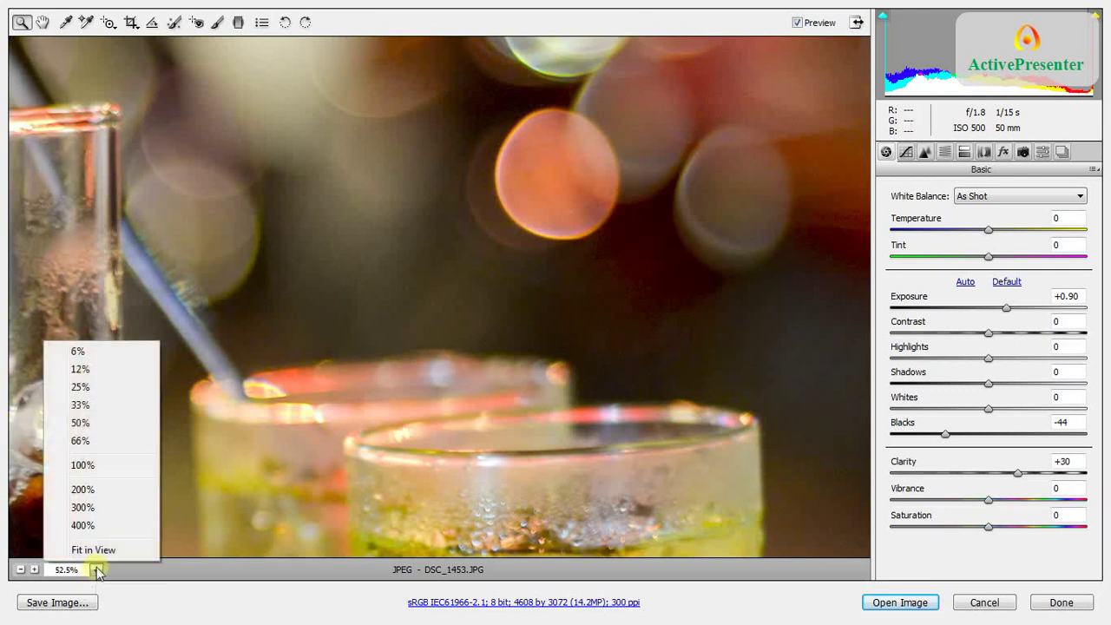
click(86, 463)
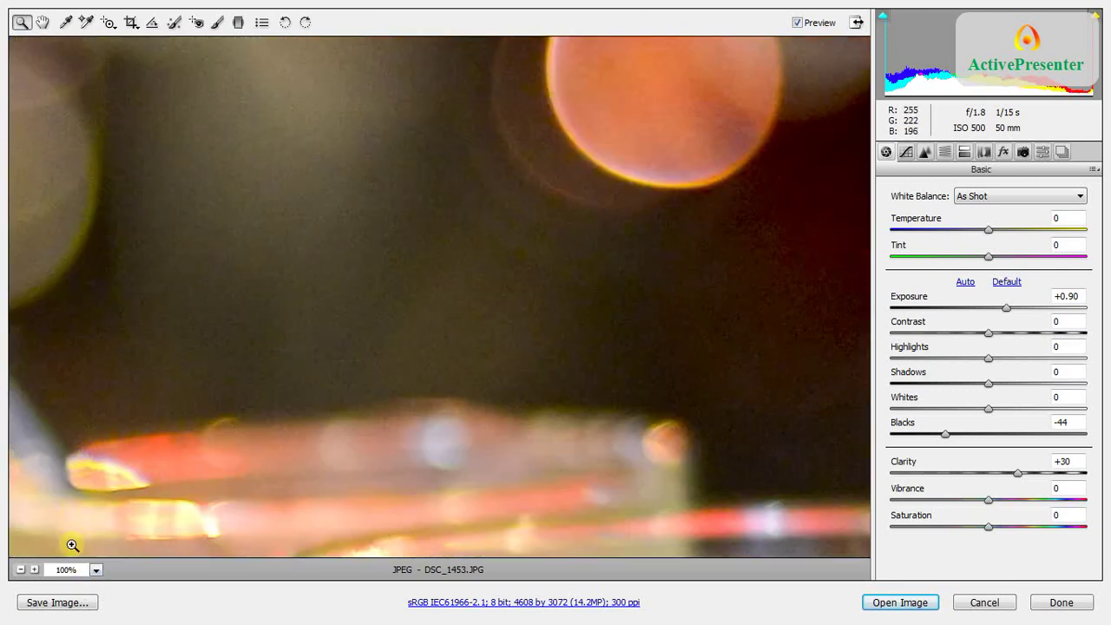
click(97, 570)
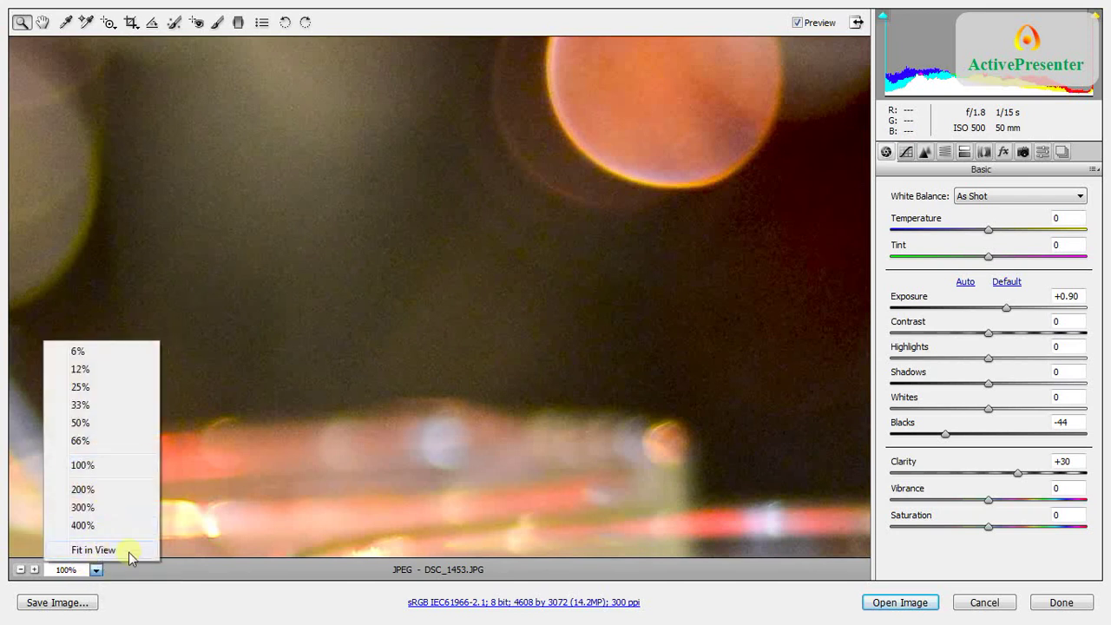
click(112, 490)
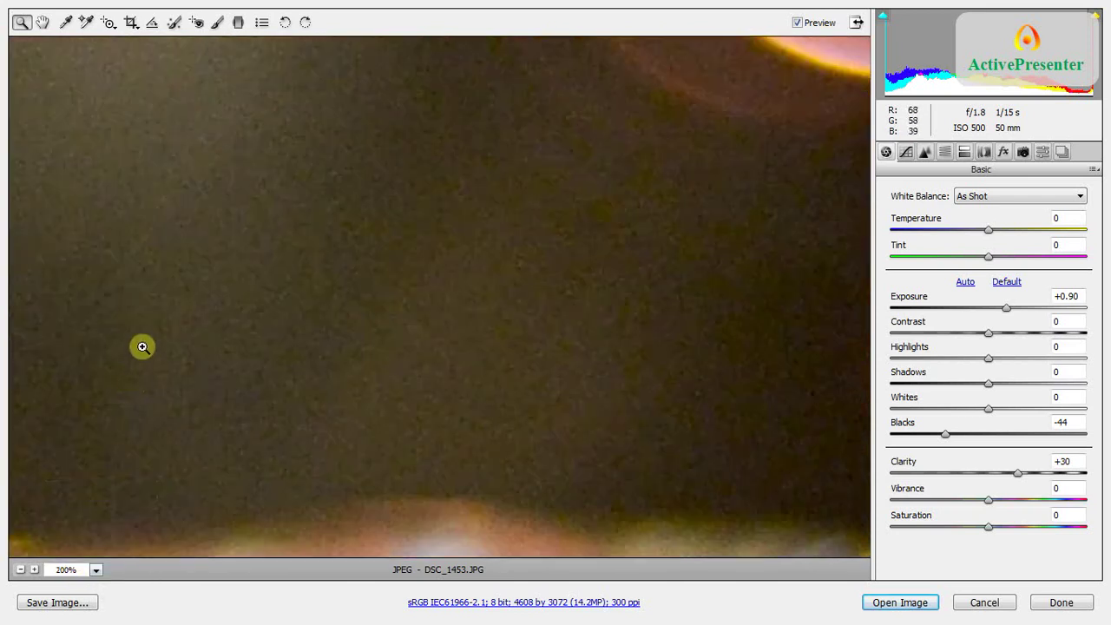
right_click(142, 347)
click(179, 446)
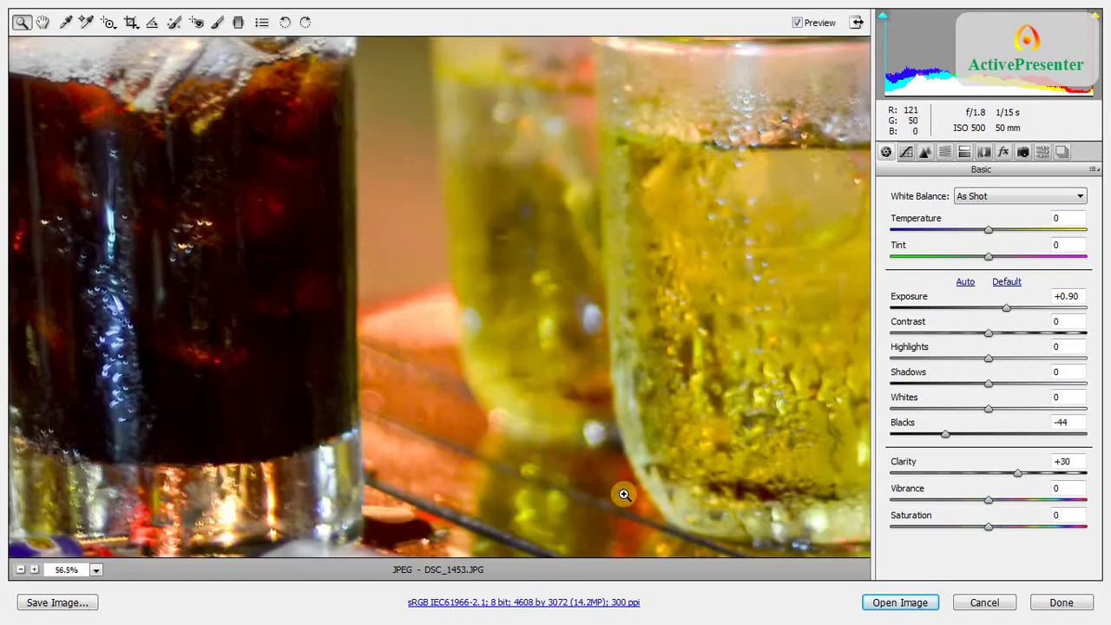
click(619, 484)
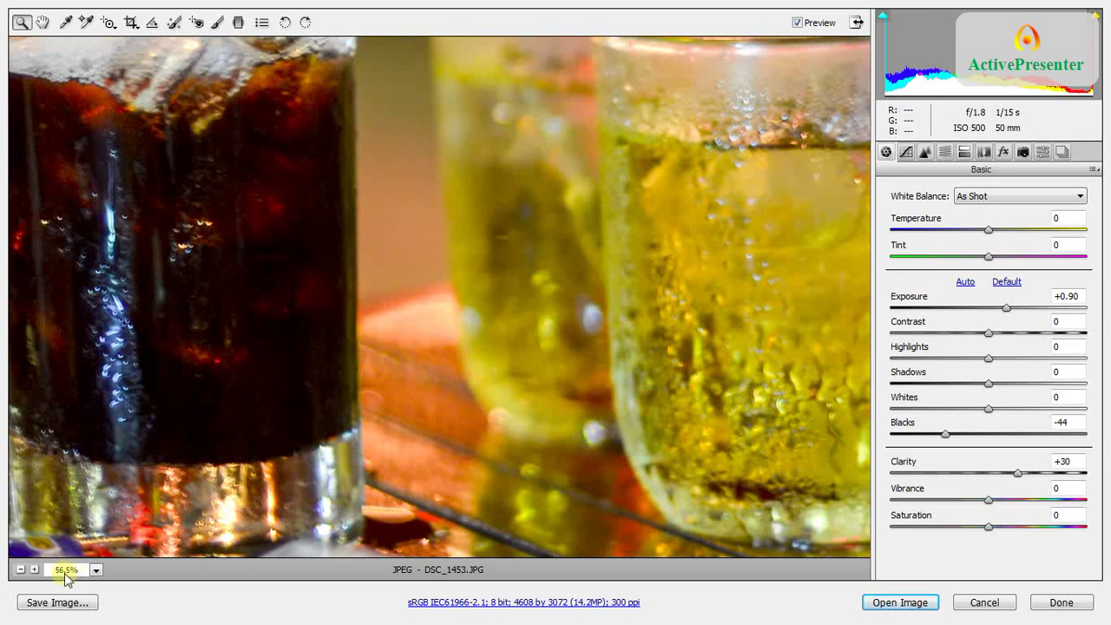
right_click(587, 231)
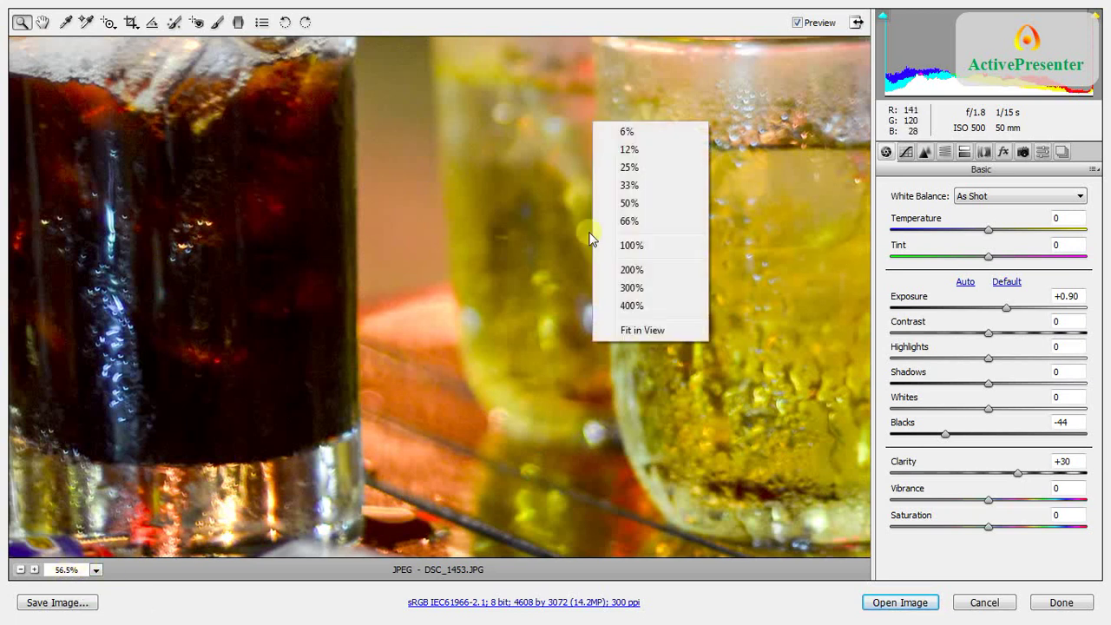
click(631, 333)
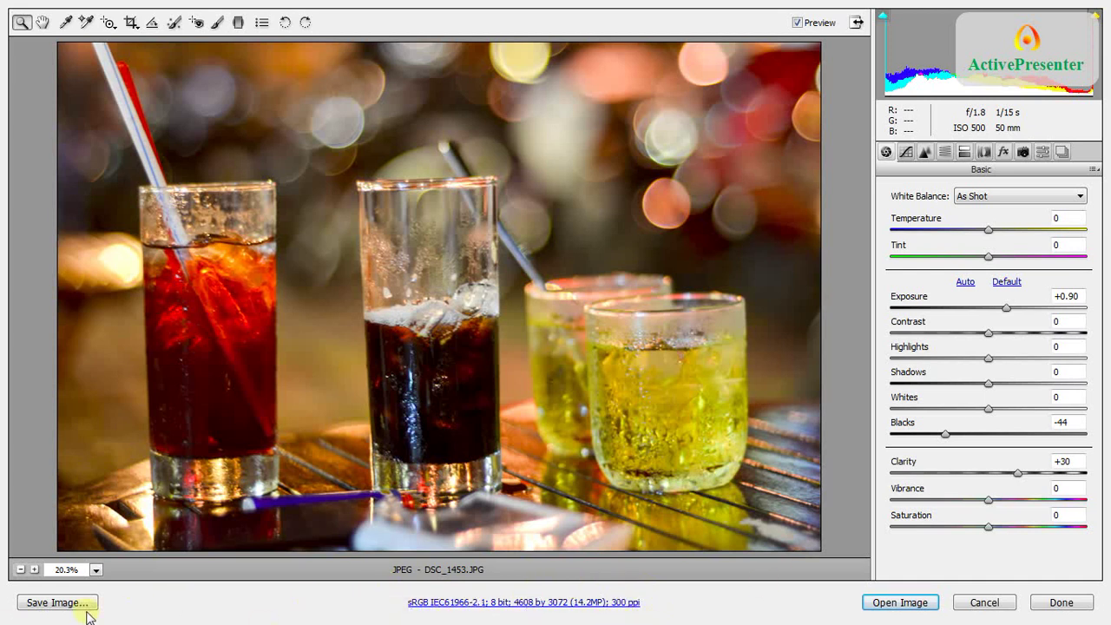
- Review and accept the workflow options, and open the developed photo for layer editing
click(453, 608)
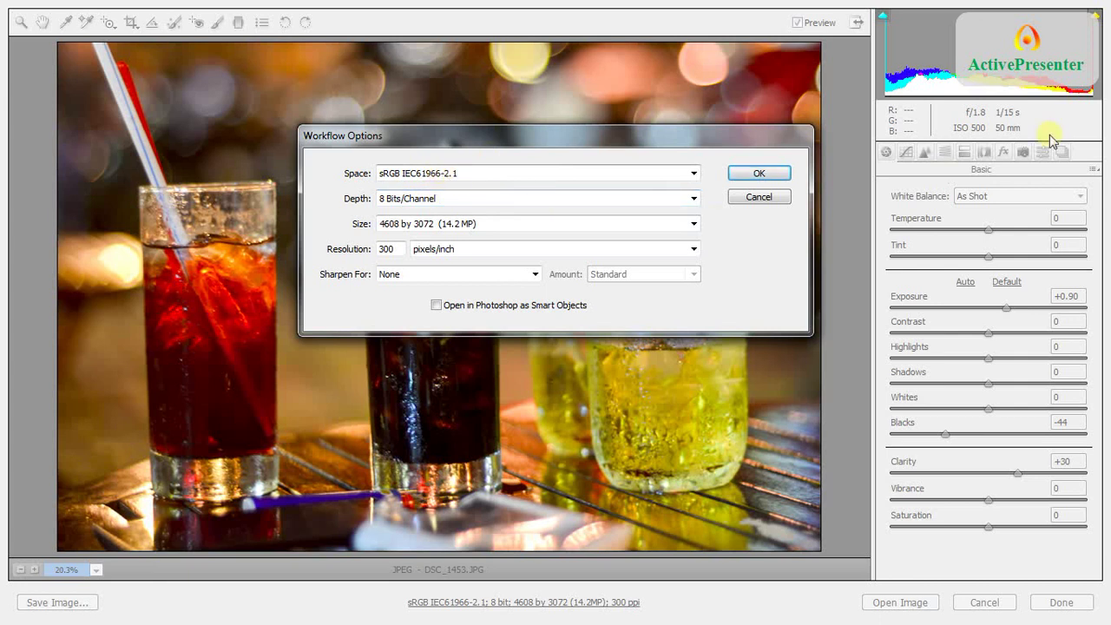
click(779, 175)
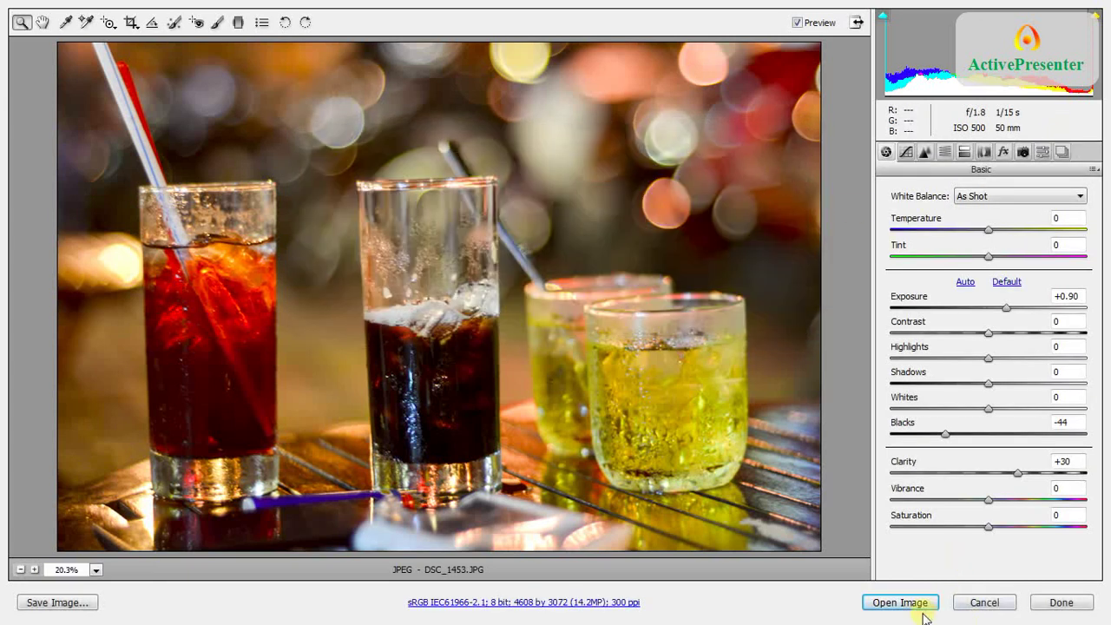
key(Return)
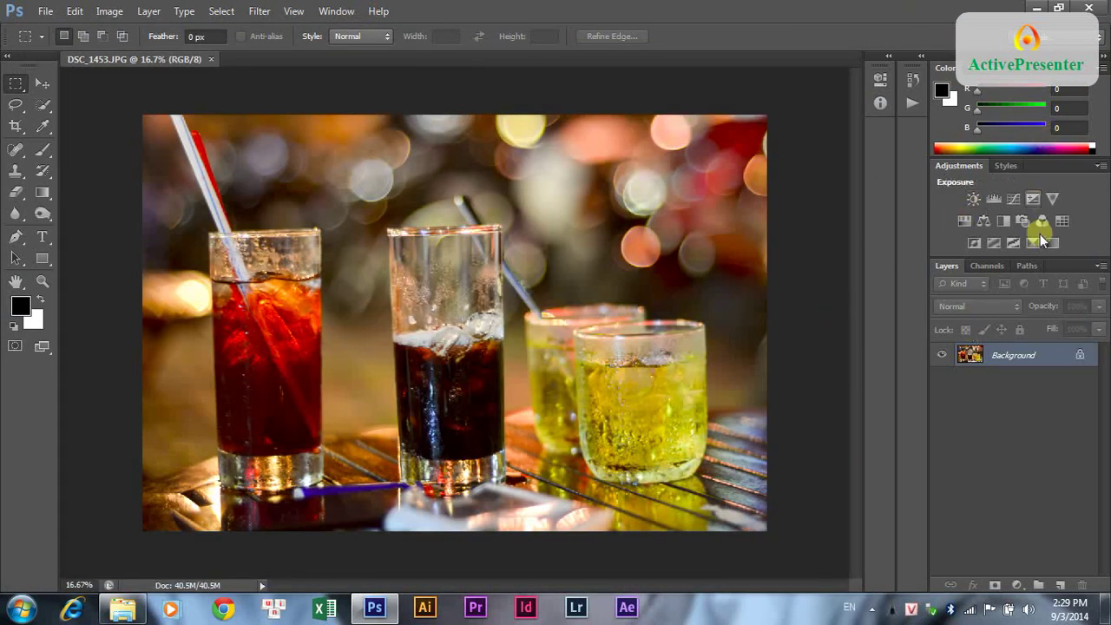
- Add an Exposure adjustment layer with Gamma Correction set to 0.93
click(1033, 200)
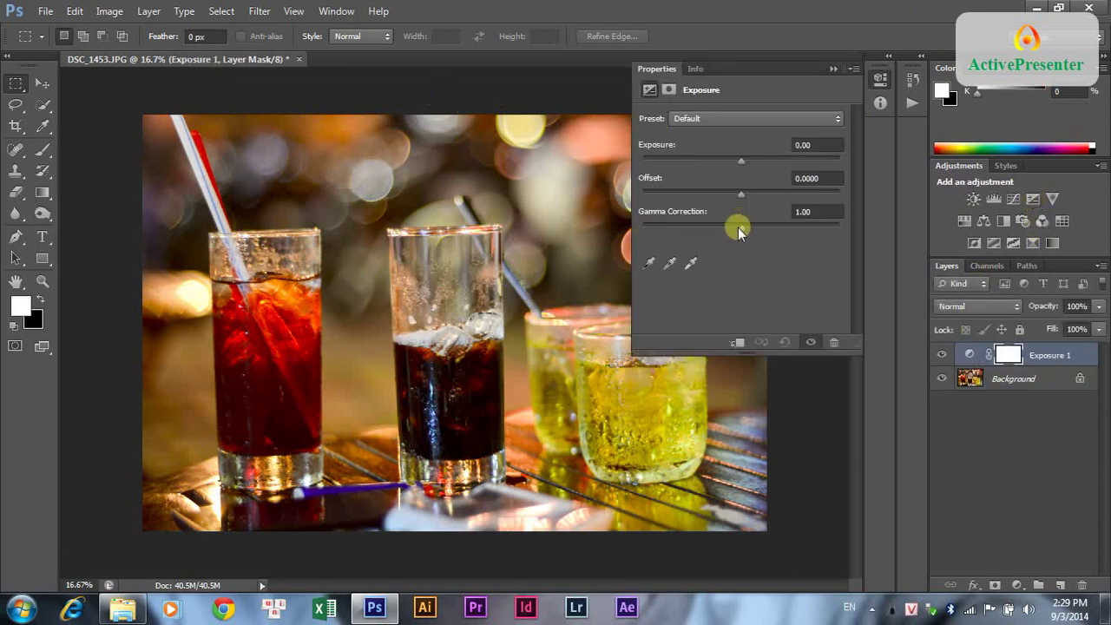
drag(743, 230, 744, 230)
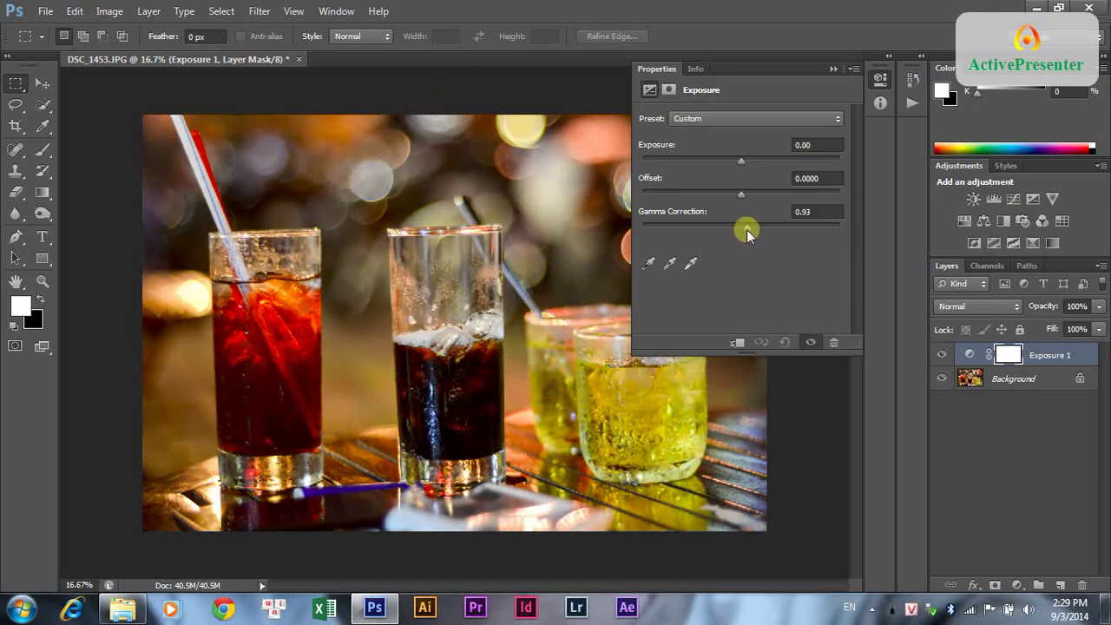
- Add a Curves adjustment layer and raise the midpoint of the RGB curve slightly
click(1013, 204)
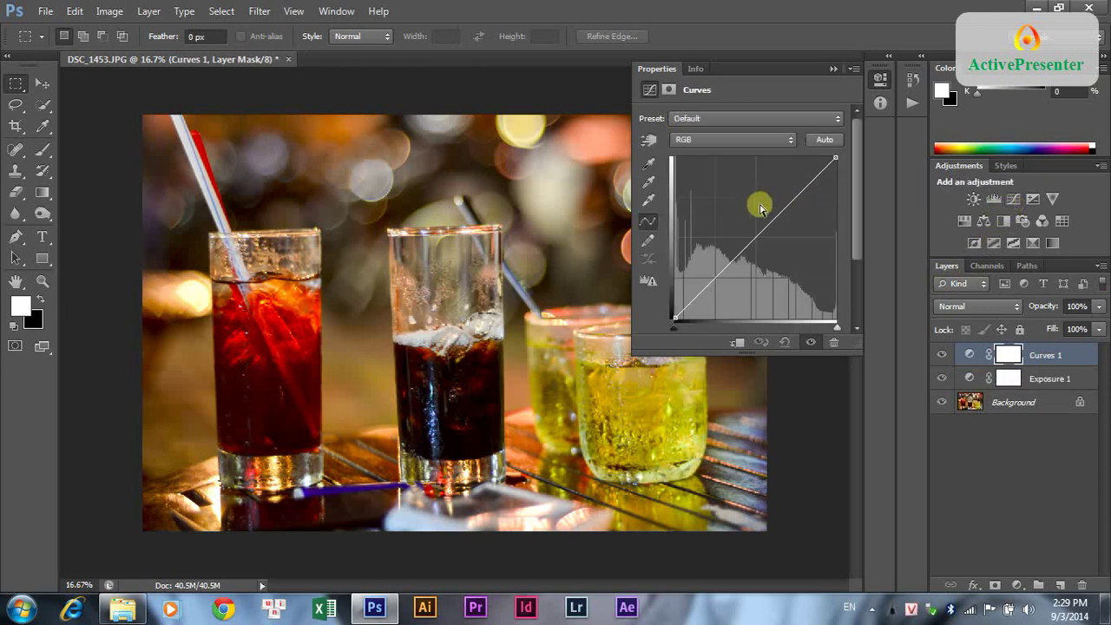
drag(763, 228, 752, 235)
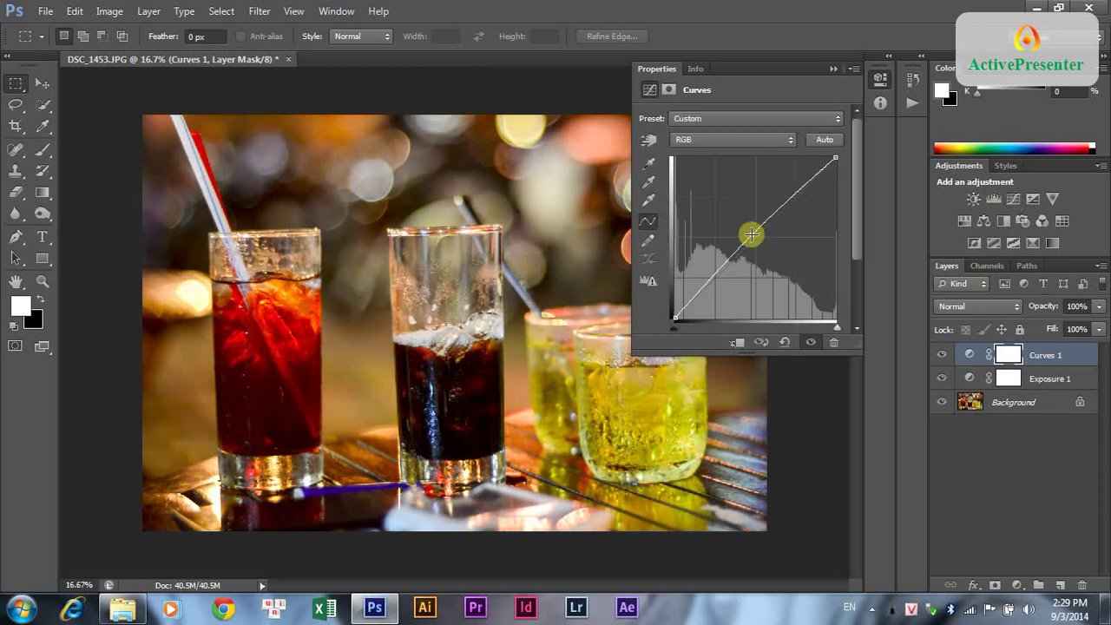
click(834, 69)
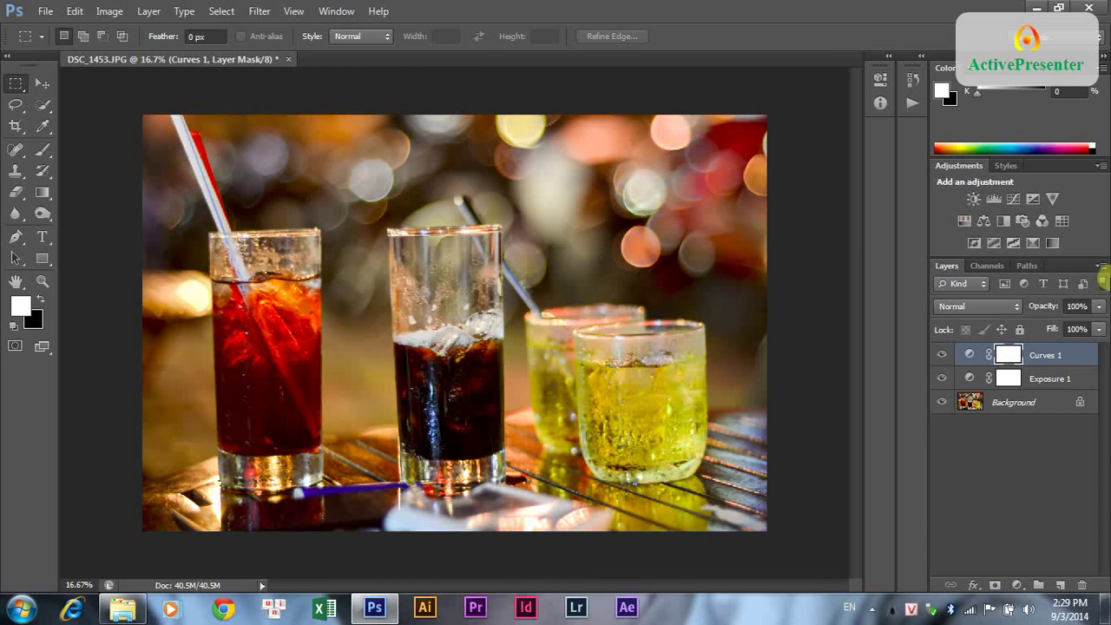
- Add a Levels adjustment layer and set the Red channel's black input level to 13
click(995, 199)
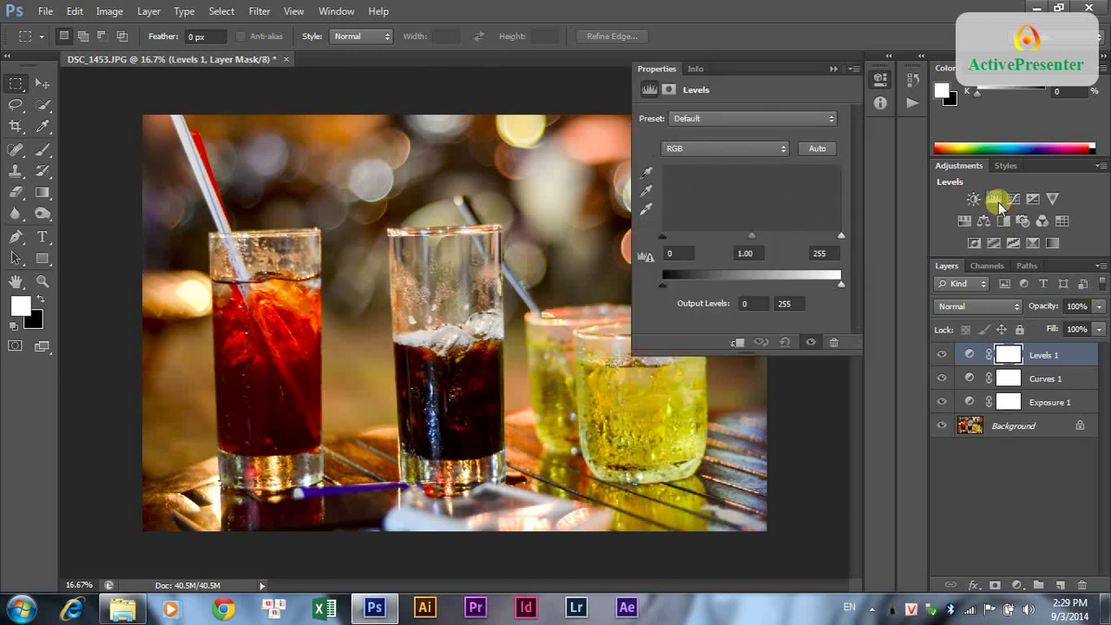
click(731, 151)
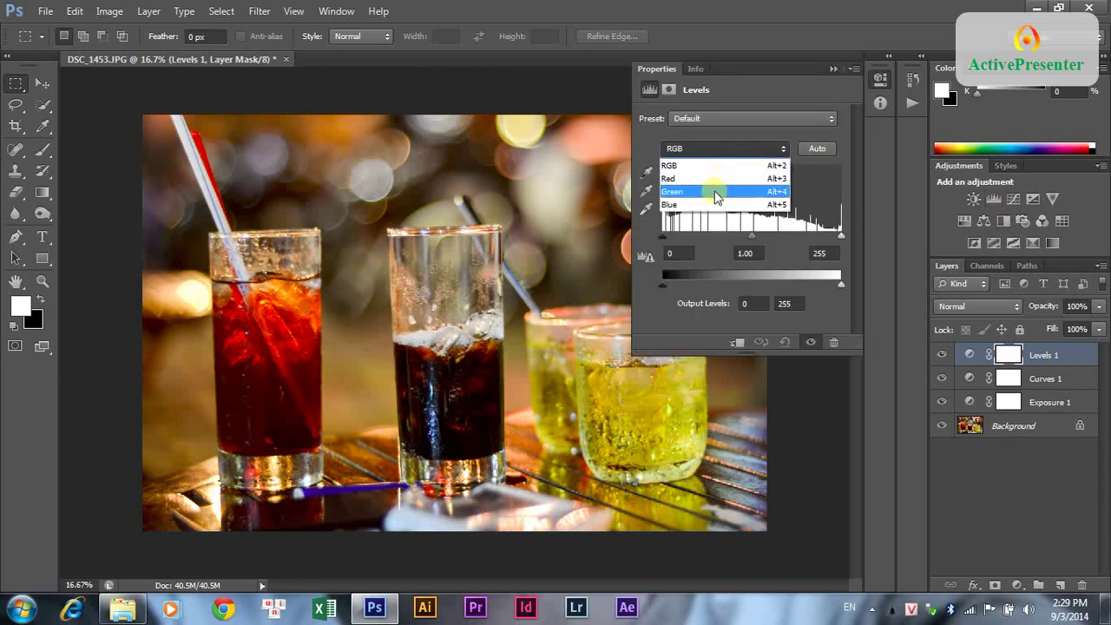
click(717, 178)
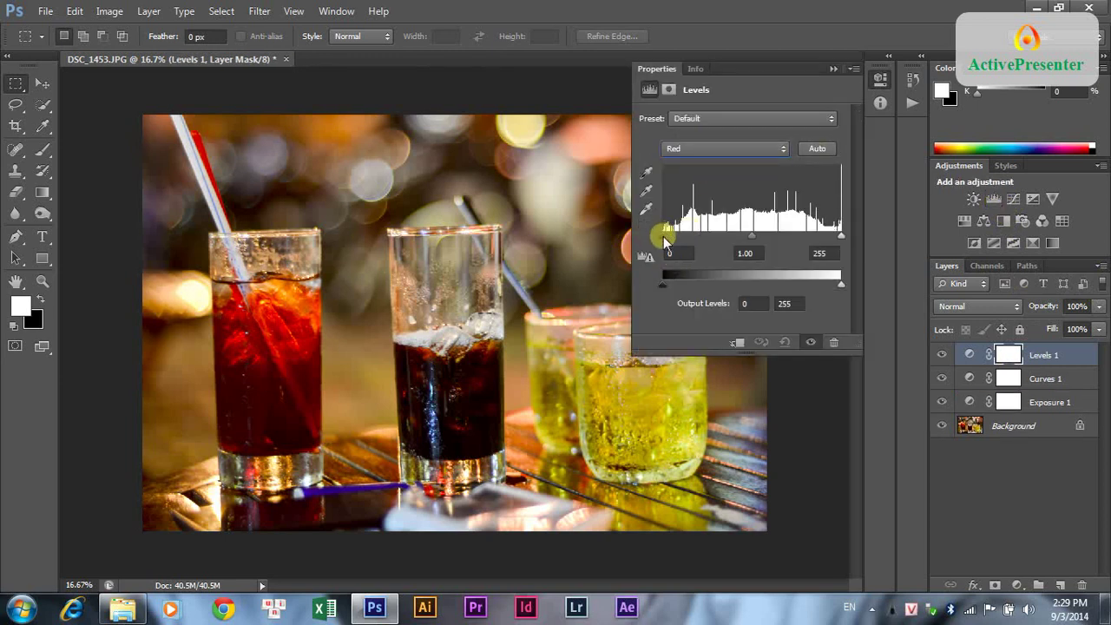
drag(665, 238, 673, 243)
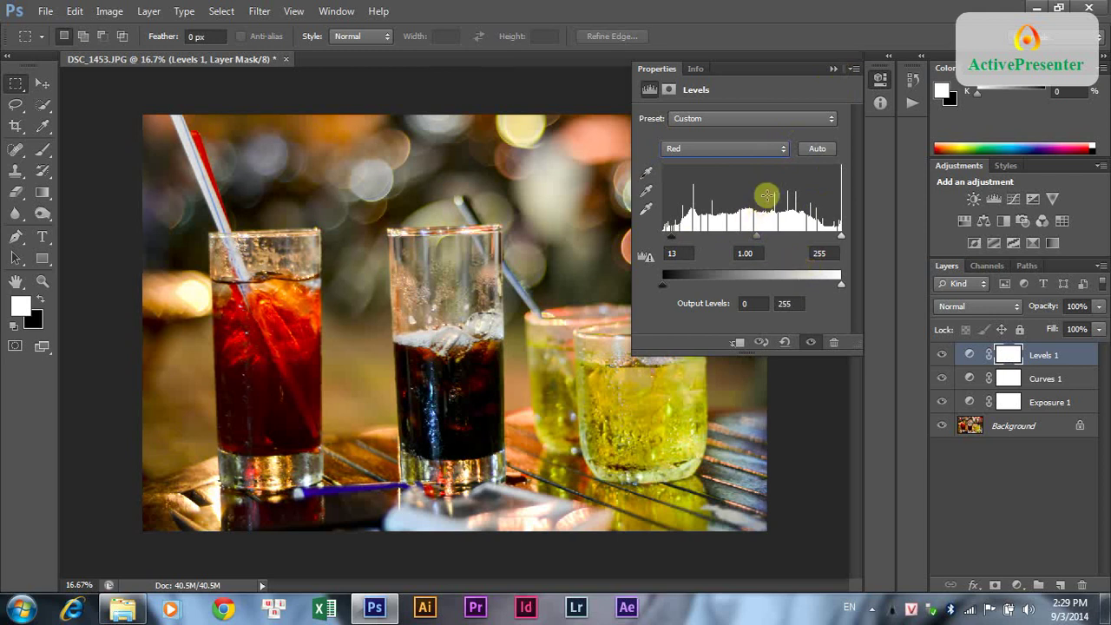
- Set the black output level of the Levels layer's RGB channel to 6
click(753, 146)
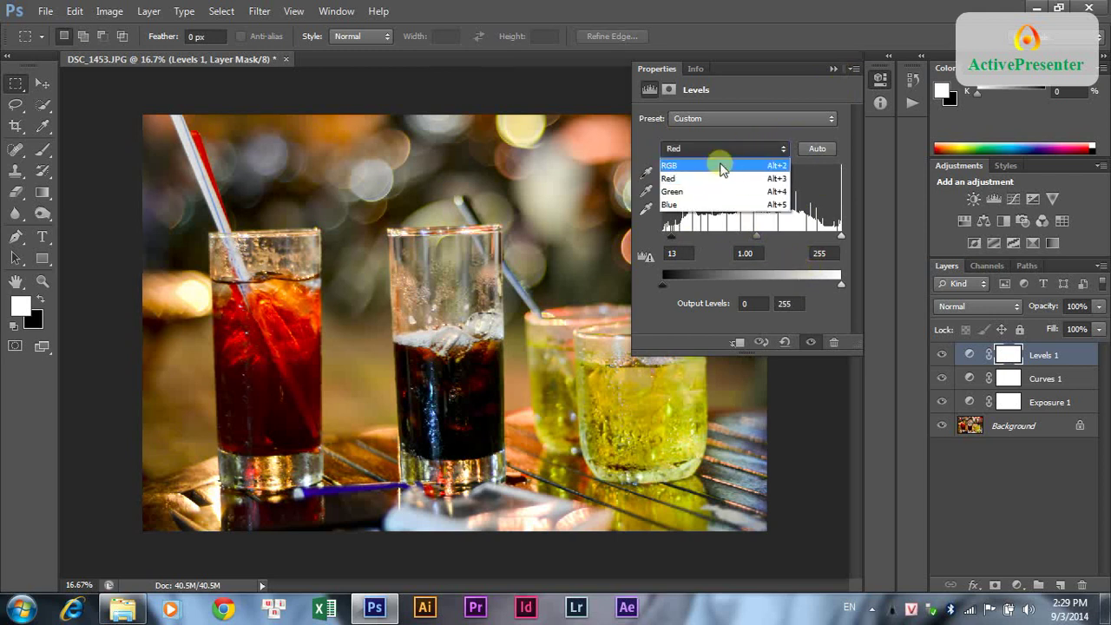
click(720, 167)
drag(665, 282, 667, 288)
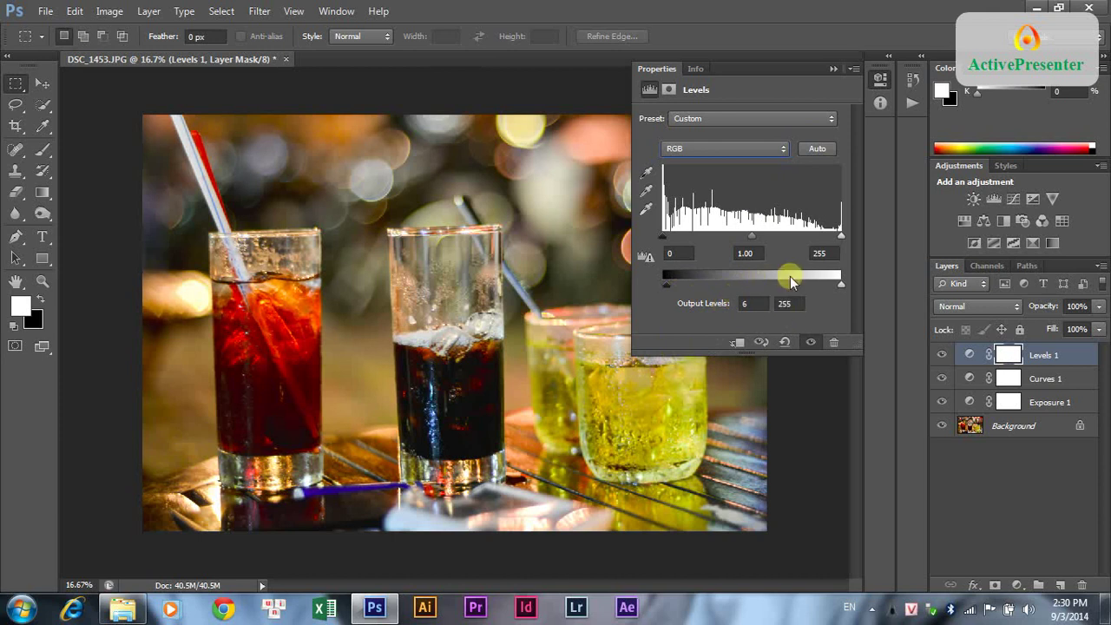
click(829, 72)
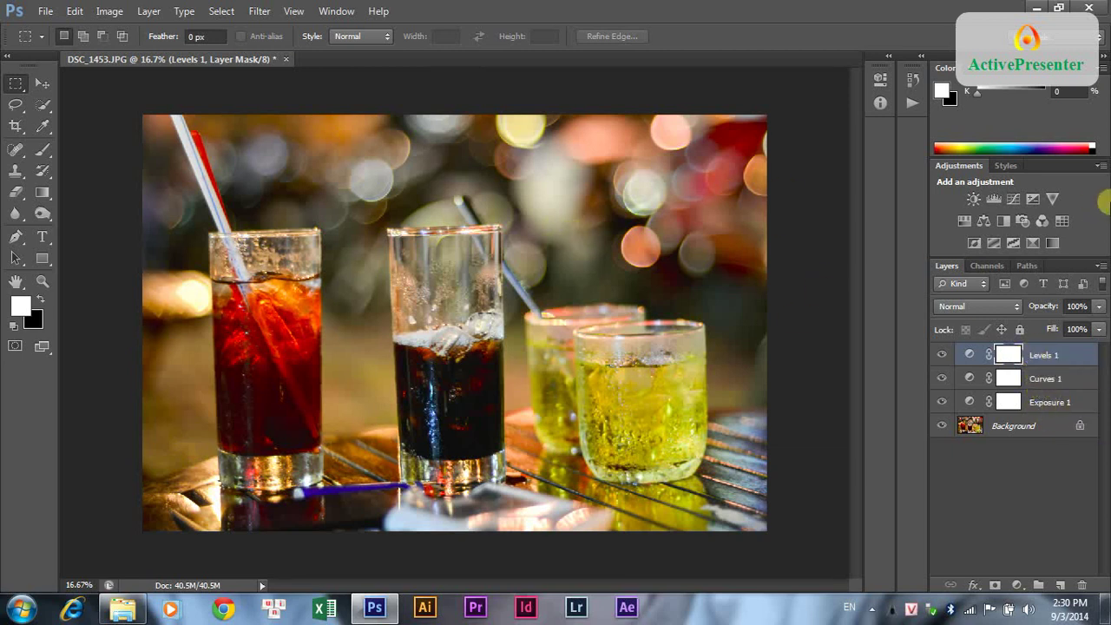
- Add a Hue/Saturation adjustment layer with Master saturation at +29 and Yellows saturation at -26
click(967, 225)
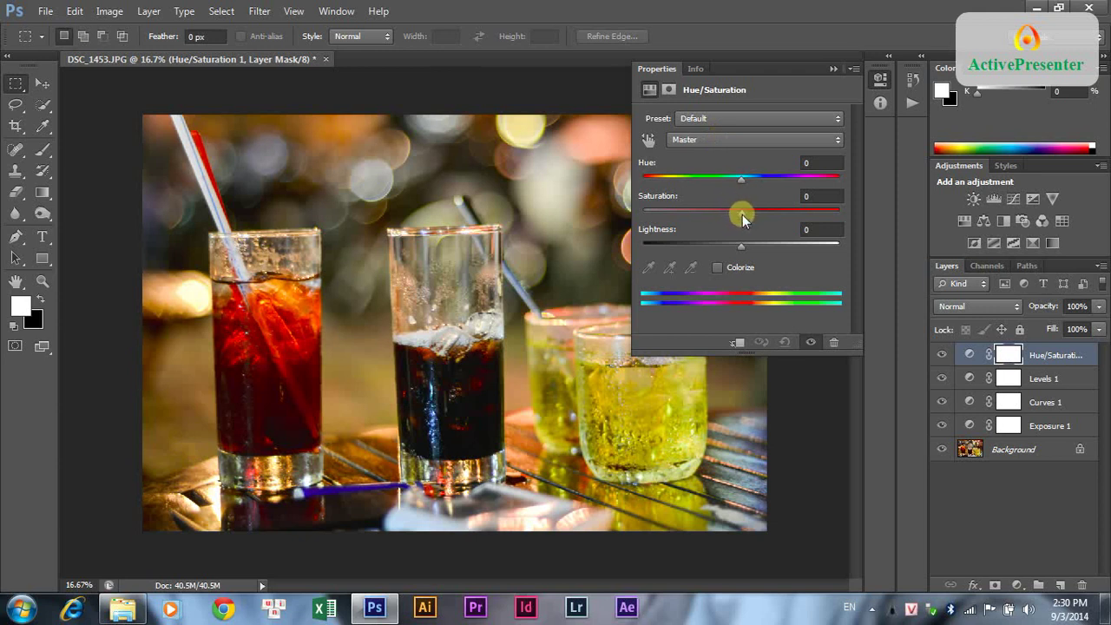
drag(740, 214, 770, 218)
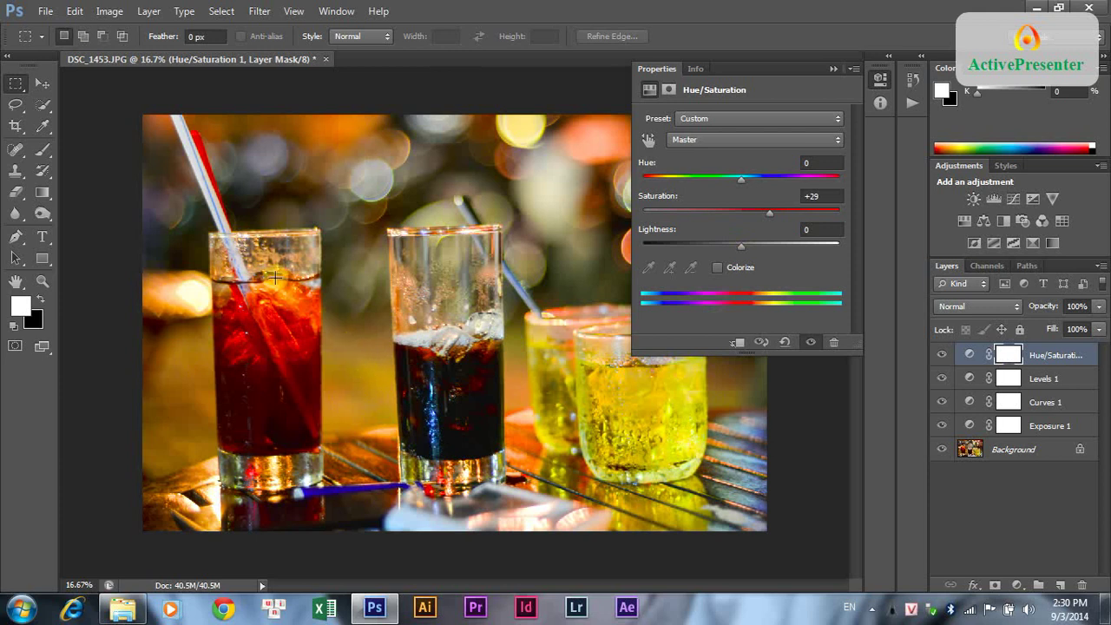
click(717, 141)
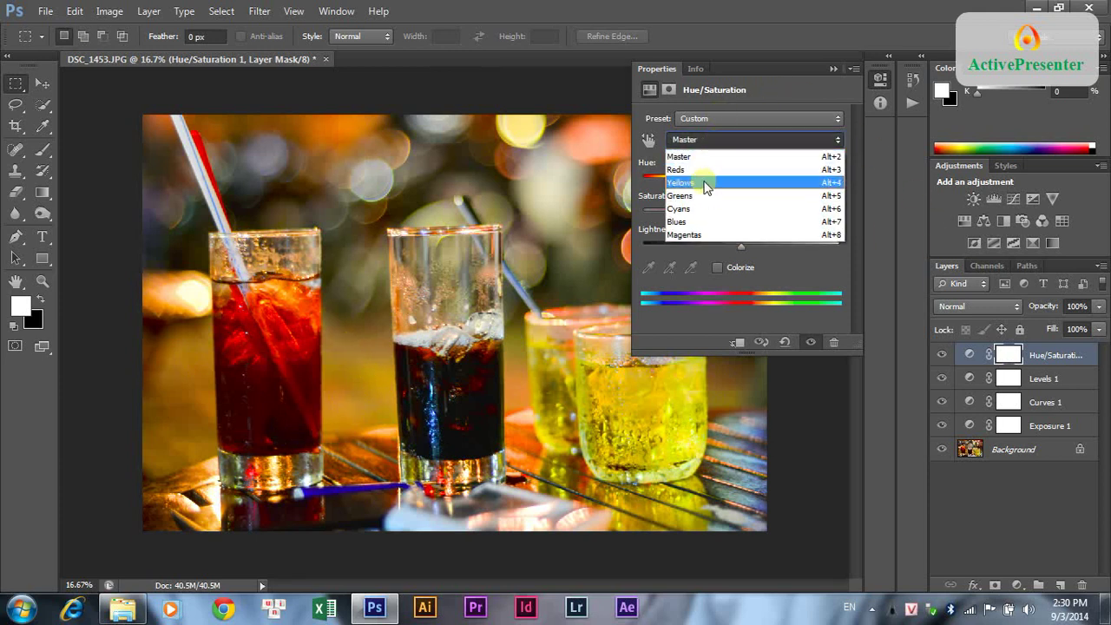
click(704, 178)
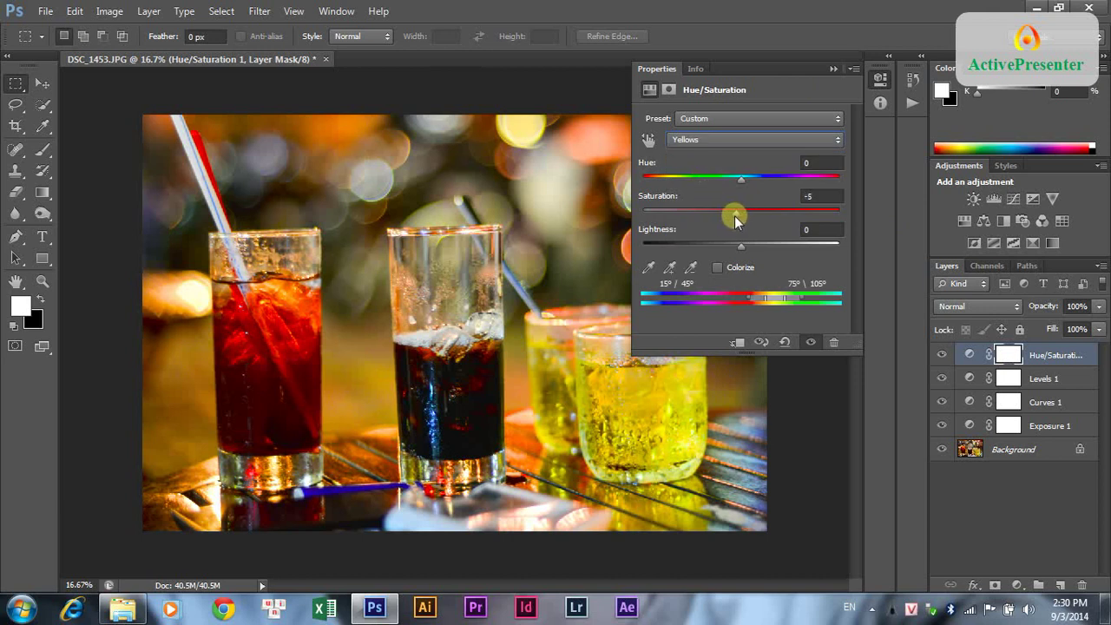
drag(721, 223, 717, 226)
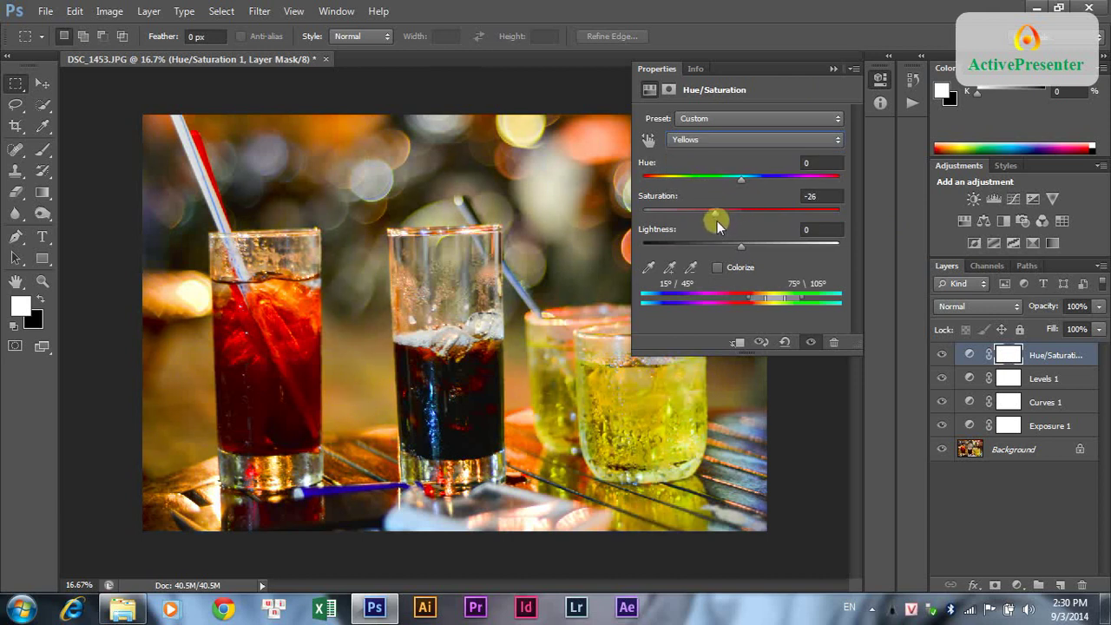
- Set the Reds saturation of the Hue/Saturation layer to -25
click(708, 139)
click(687, 165)
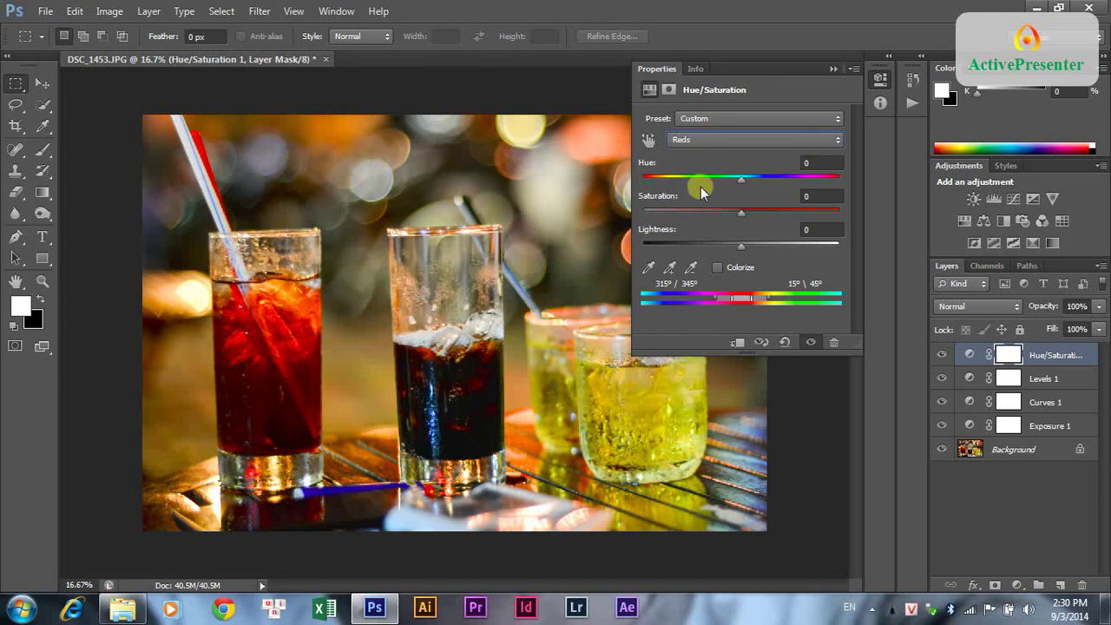
mouse_move(736, 212)
mouse_down()
mouse_move(695, 230)
mouse_move(721, 218)
mouse_up()
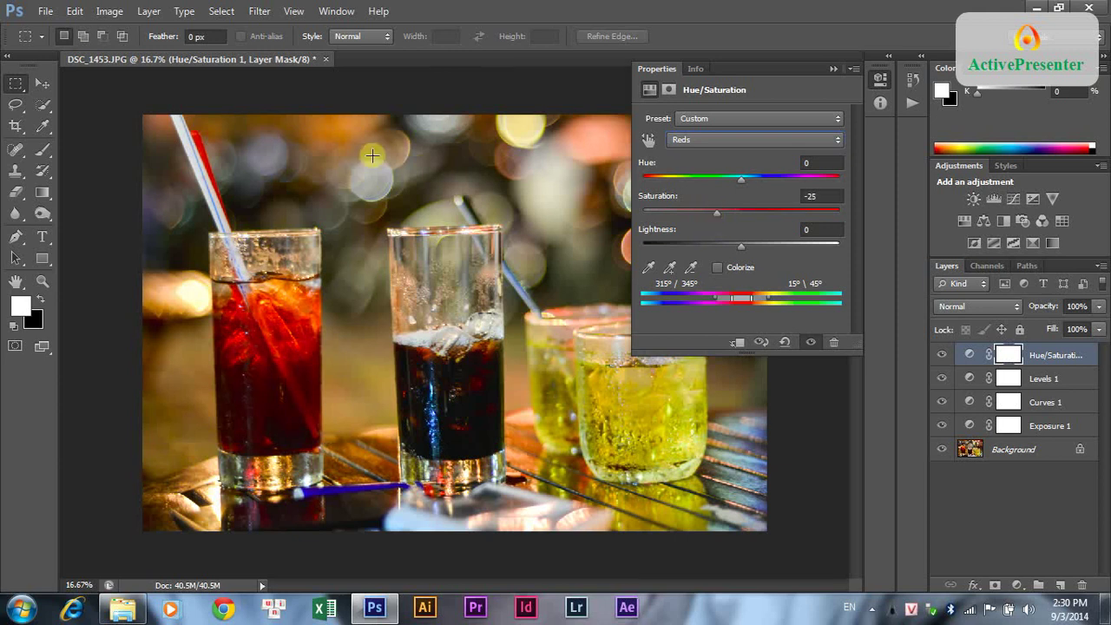
- Raise the Cyans saturation of the Hue/Saturation layer slightly and collapse the adjustment's properties
click(684, 141)
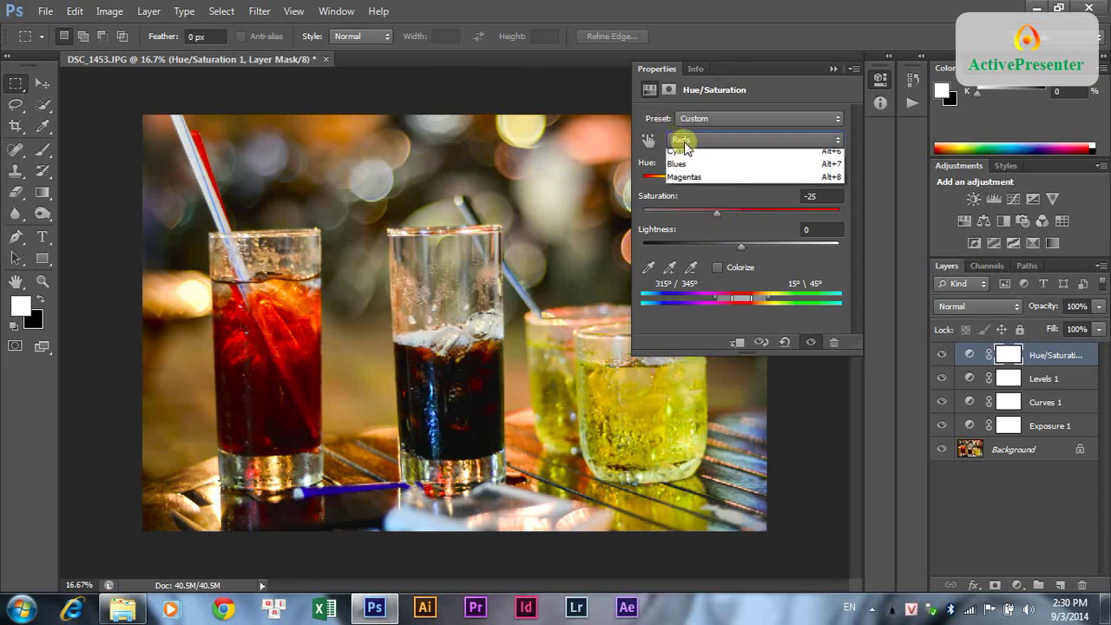
click(677, 209)
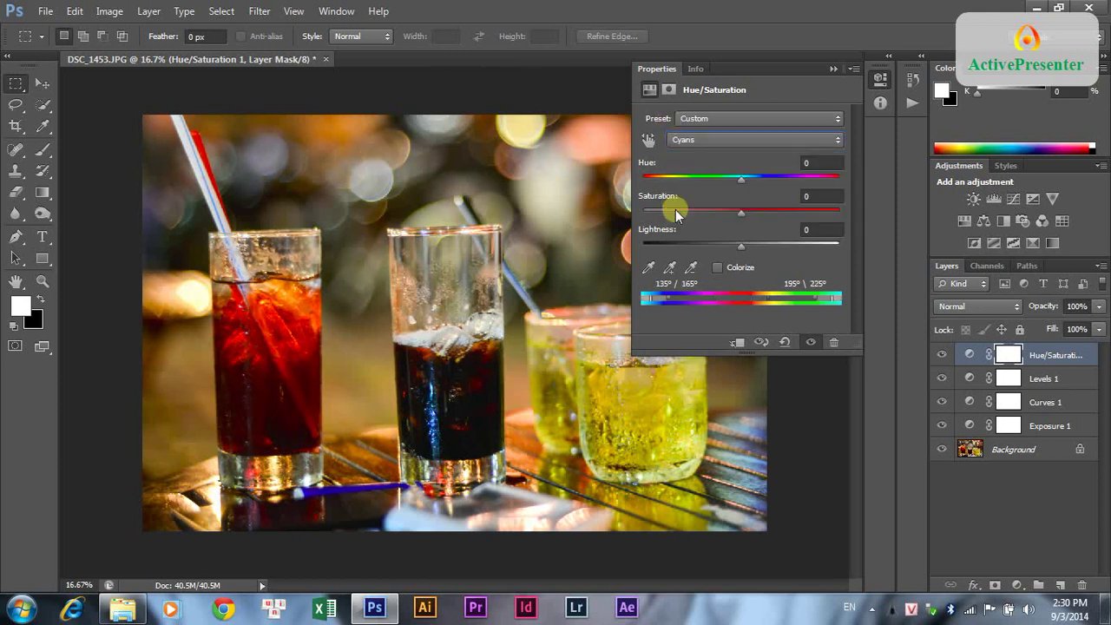
mouse_move(744, 216)
mouse_down()
mouse_move(775, 220)
mouse_move(749, 217)
mouse_up()
drag(814, 259, 750, 287)
click(835, 70)
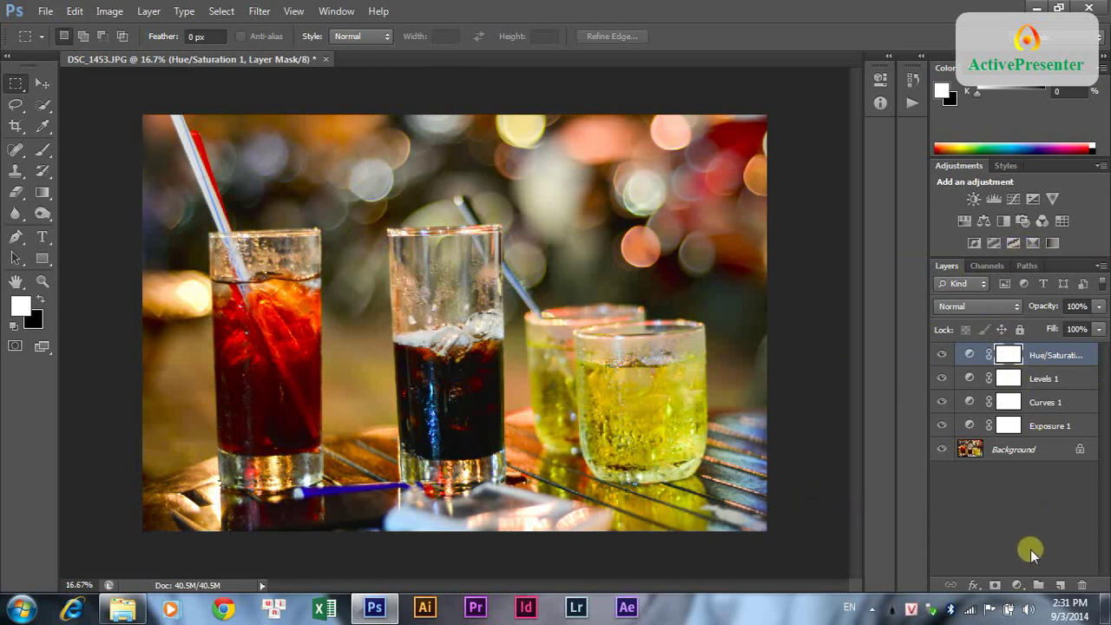
- Create a new layer directly above the Background and fill it with 50% Gray at 100% opacity in Normal mode
click(1027, 450)
click(1058, 586)
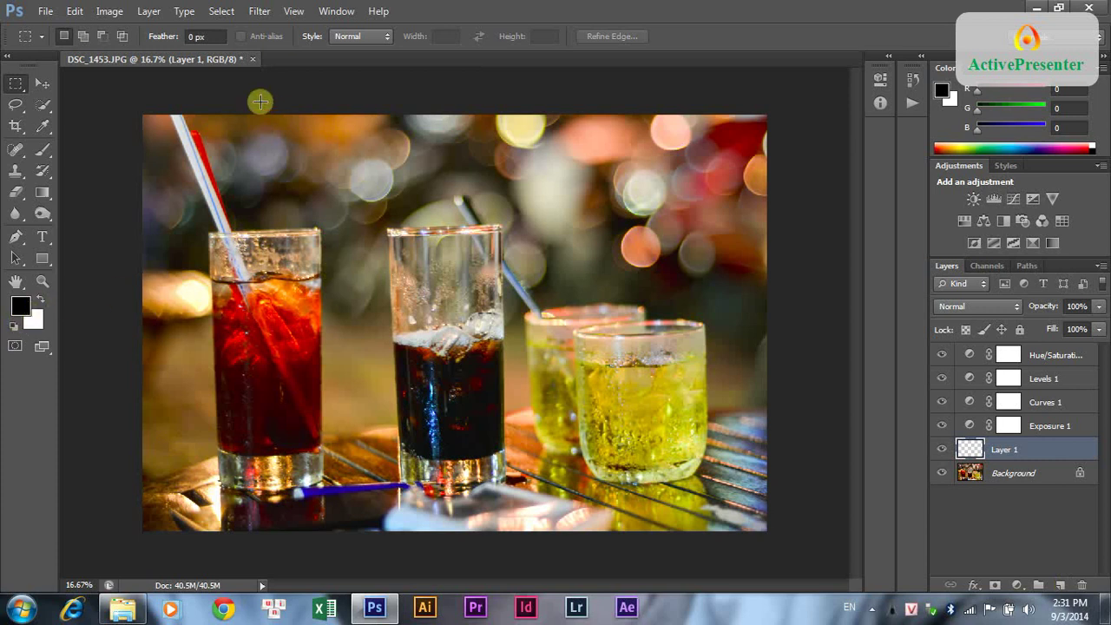
key(i)
key(shift+F5)
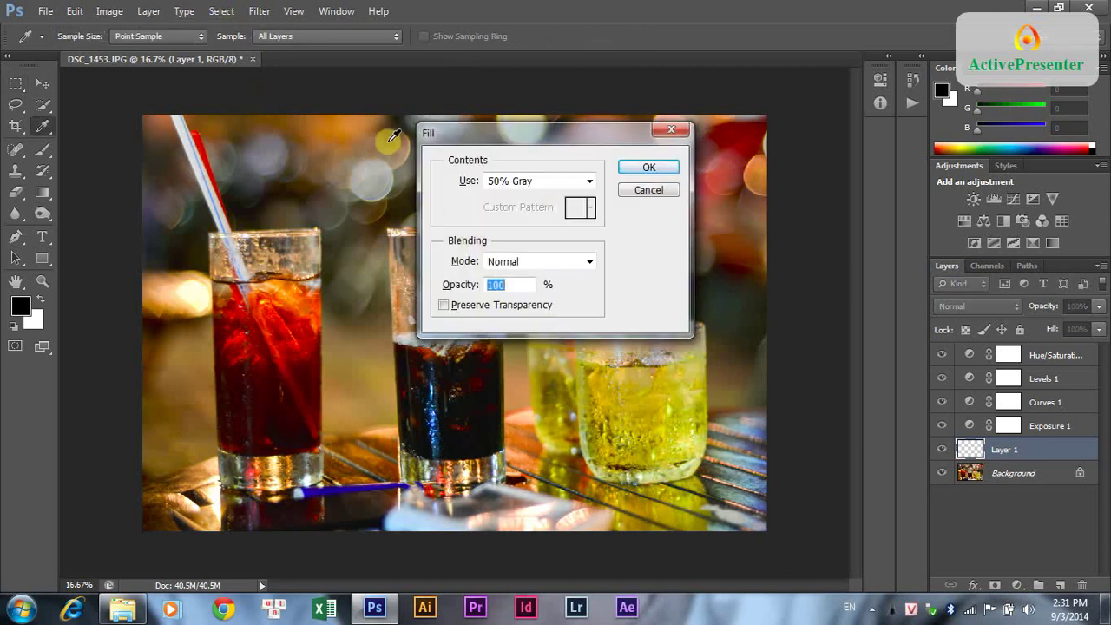
click(533, 185)
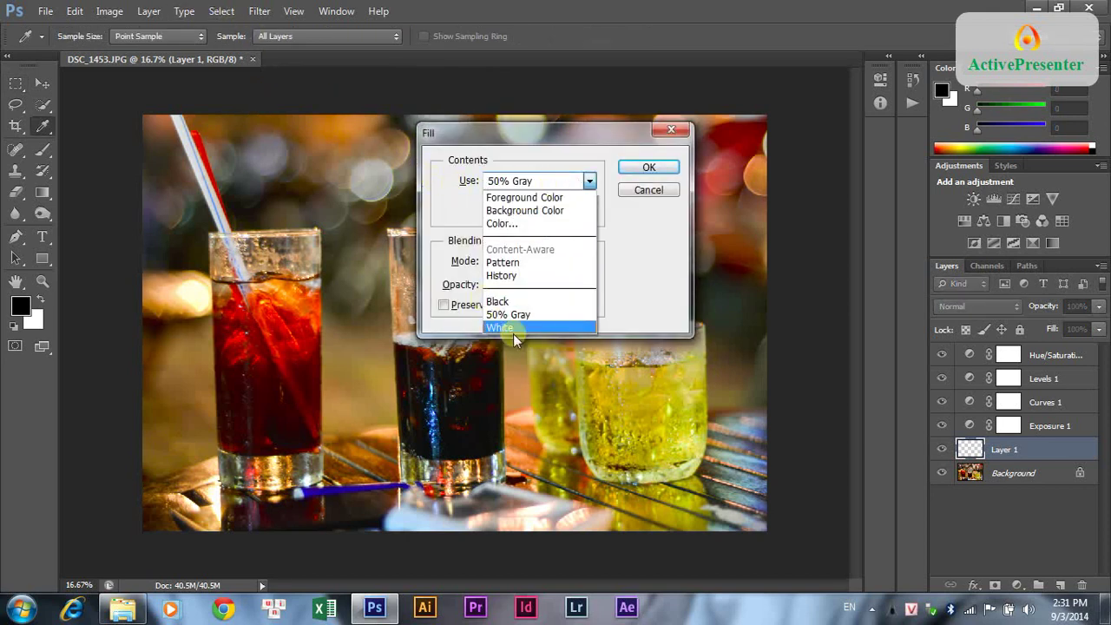
click(516, 318)
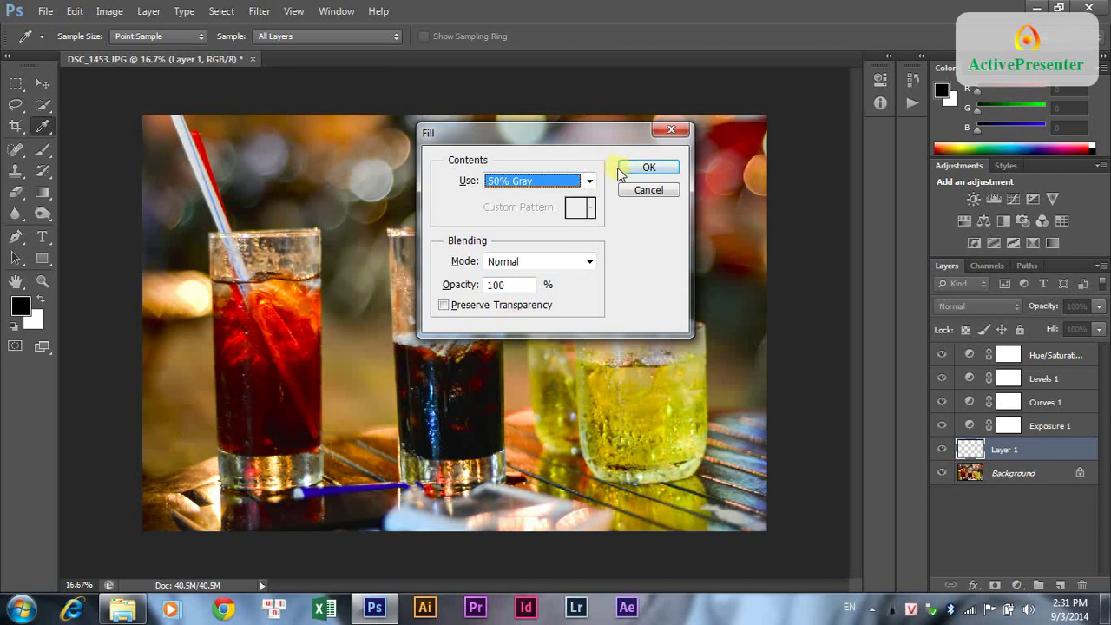
click(649, 168)
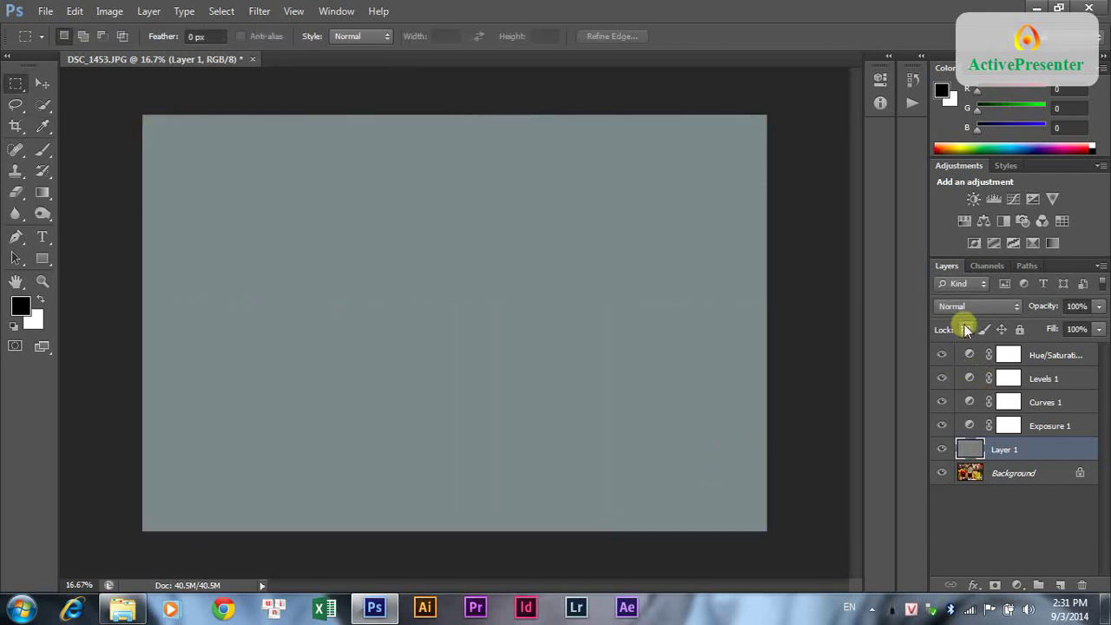
- Set the gray layer's blend mode to Linear Light and its opacity to 40%, and activate the Burn tool
click(965, 305)
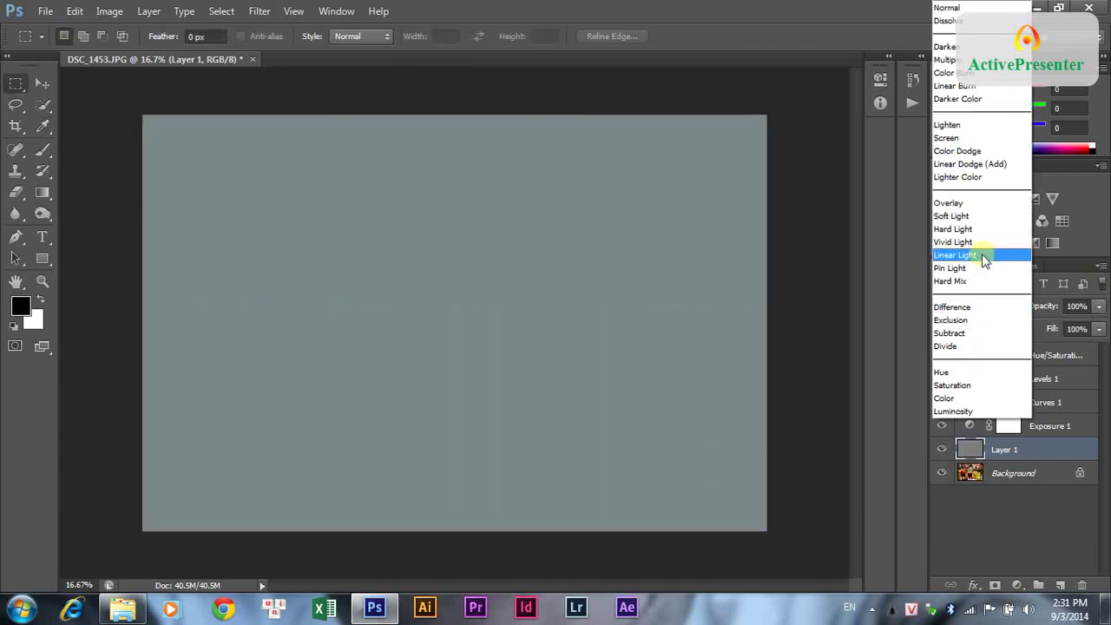
click(986, 257)
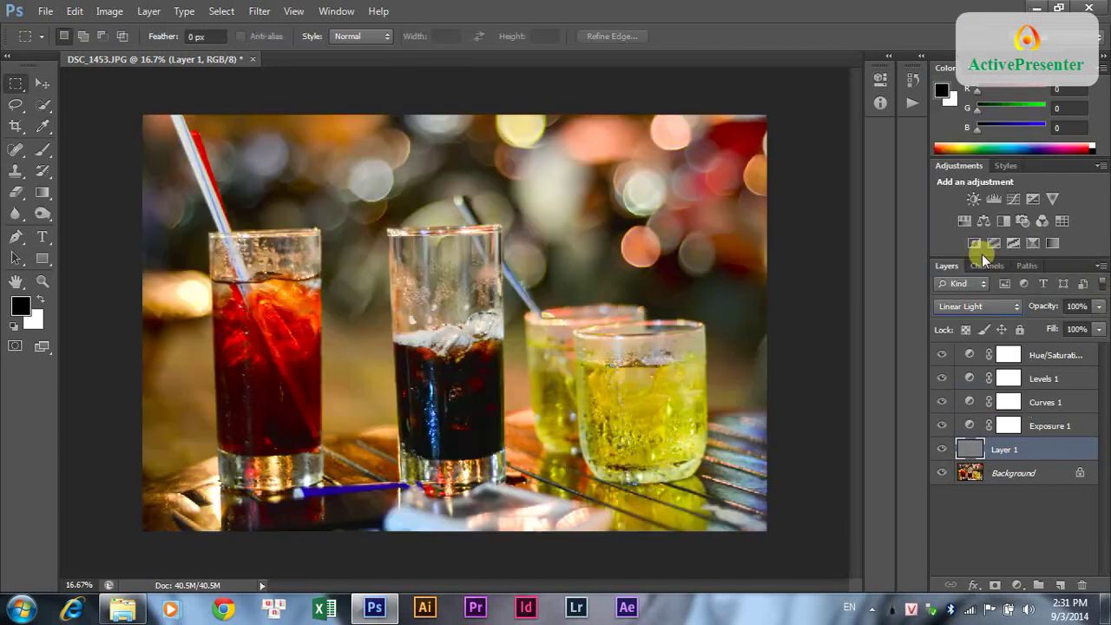
click(41, 218)
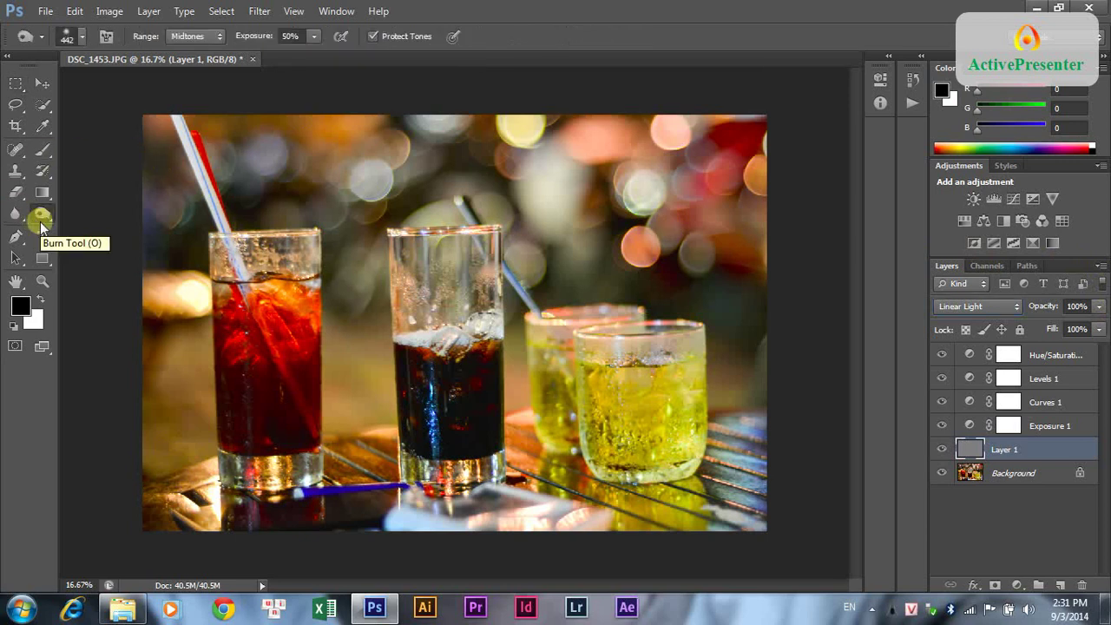
click(1099, 305)
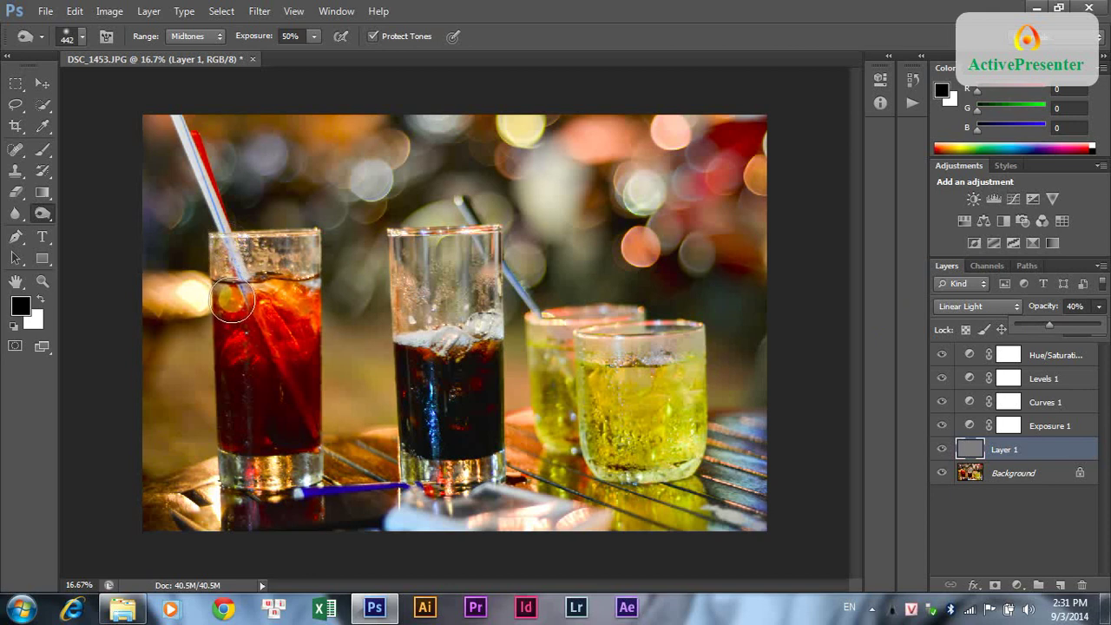
- Burn the red drink, the dark drink, the rims of both tall glasses and the yellow drinks on the gray layer, using Midtones at 50% exposure
click(224, 305)
mouse_move(246, 445)
mouse_down()
mouse_move(304, 416)
mouse_move(317, 339)
mouse_move(308, 299)
mouse_move(242, 297)
mouse_move(260, 374)
mouse_move(261, 312)
mouse_move(266, 428)
mouse_up()
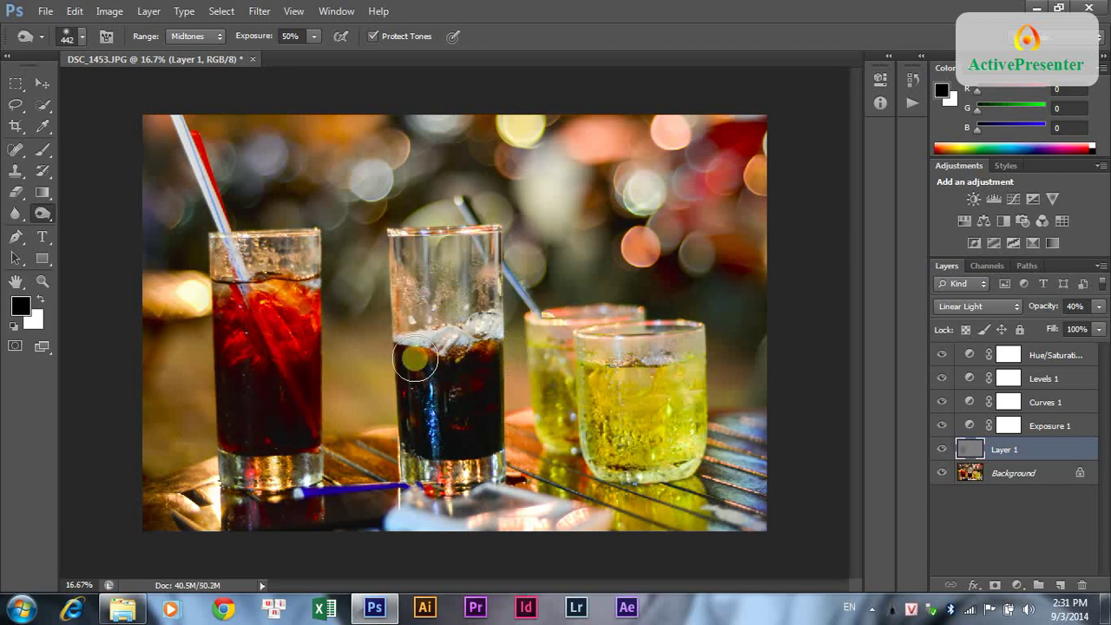
mouse_move(408, 358)
mouse_down()
mouse_move(478, 360)
mouse_move(491, 433)
mouse_move(473, 448)
mouse_move(425, 422)
mouse_move(425, 350)
mouse_up()
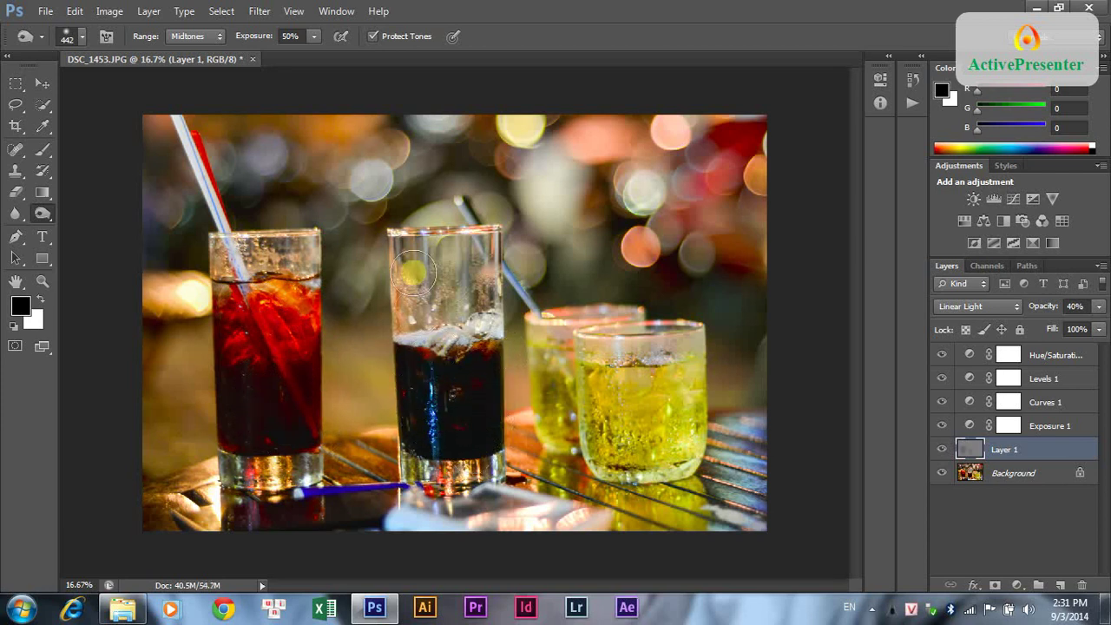
drag(499, 224, 495, 329)
mouse_move(268, 220)
mouse_down()
mouse_move(211, 229)
mouse_move(234, 248)
mouse_move(291, 246)
mouse_move(318, 268)
mouse_up()
mouse_move(566, 350)
mouse_down()
mouse_move(582, 335)
mouse_move(691, 327)
mouse_up()
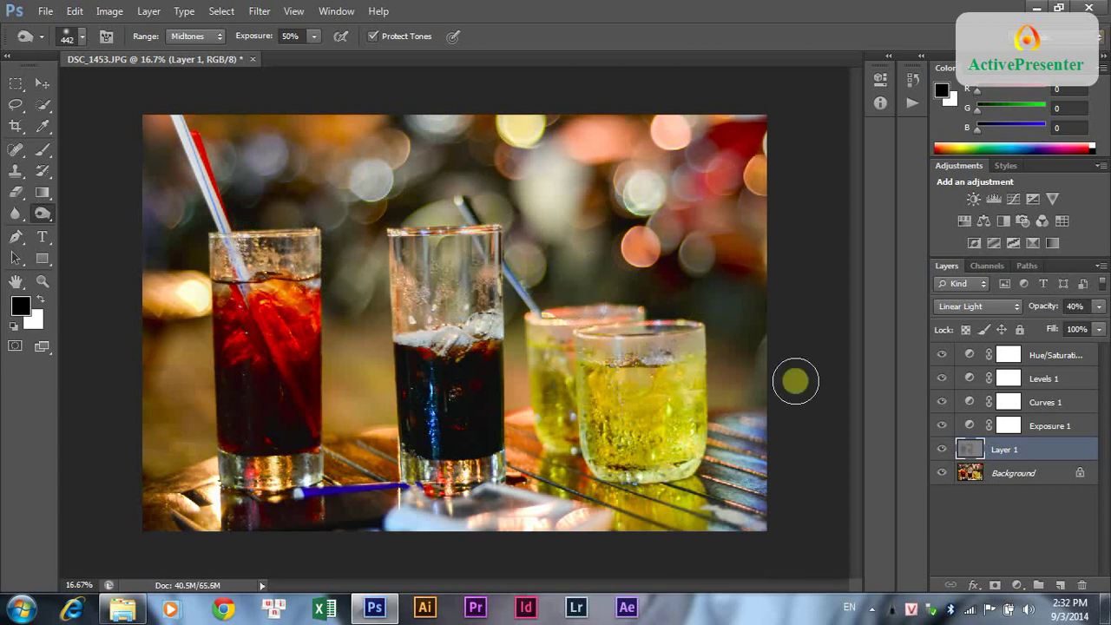
- Toggle the gray layer's visibility repeatedly to compare the photo with and without the burning
click(942, 450)
click(942, 450)
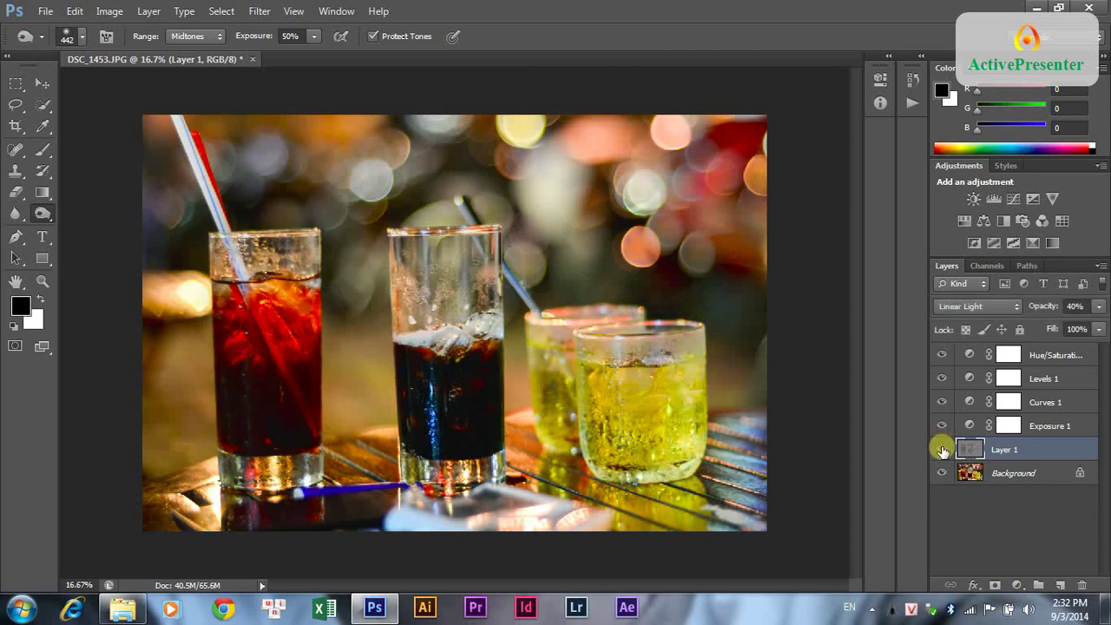
click(942, 450)
click(942, 450)
click(942, 450)
click(942, 449)
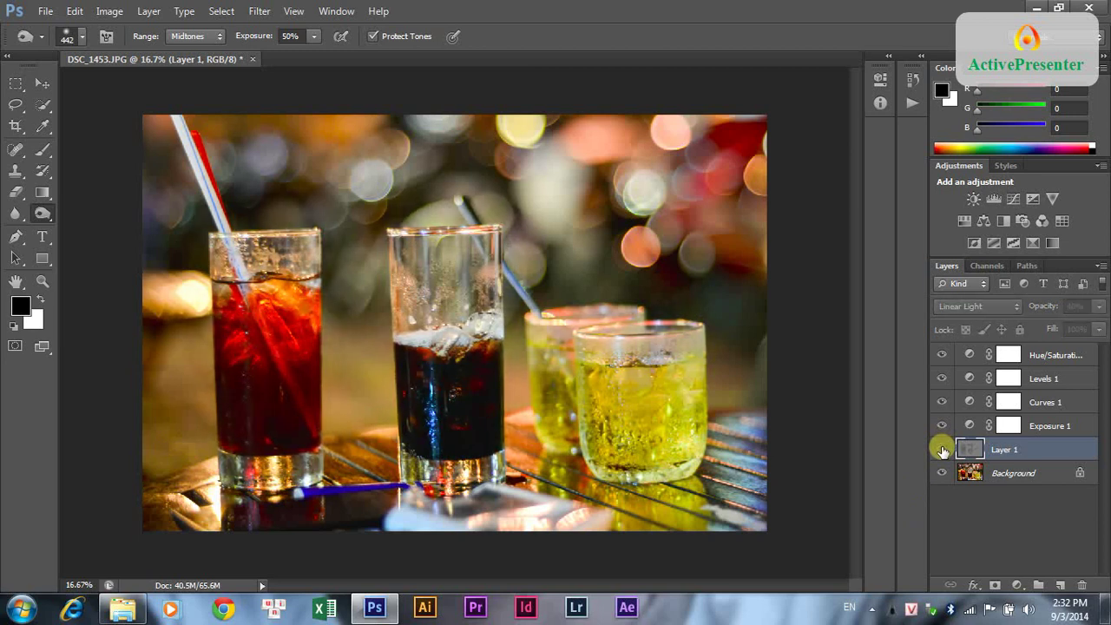
click(942, 449)
click(942, 449)
click(942, 450)
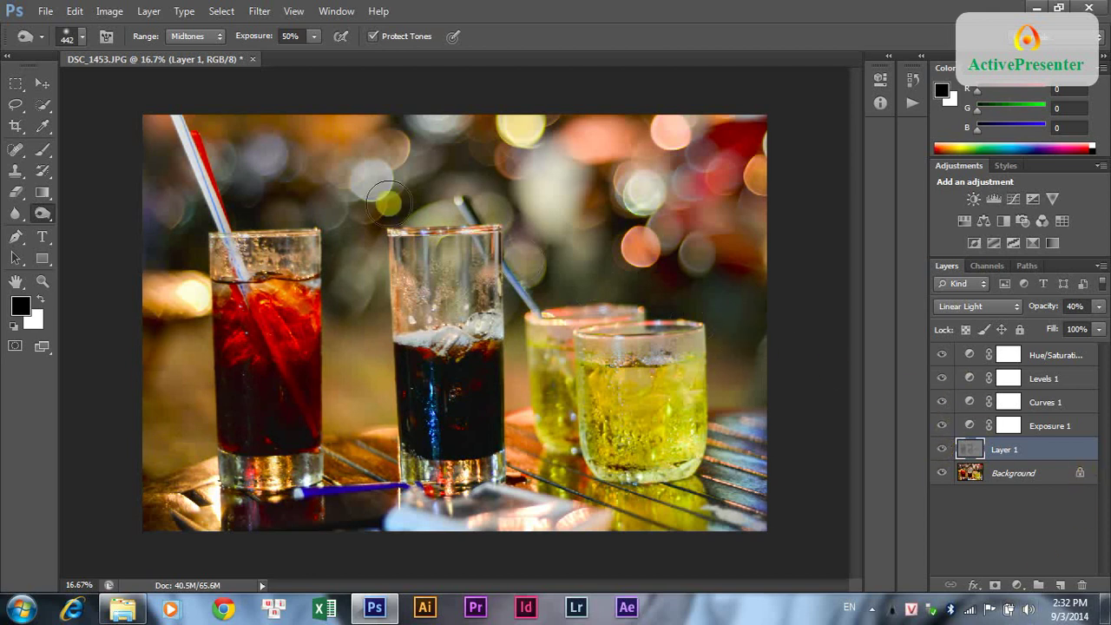
- Switch to Windows Explorer, find the PNG logo dust mv on the DATA (D:) drive and place it in the photo document
click(46, 83)
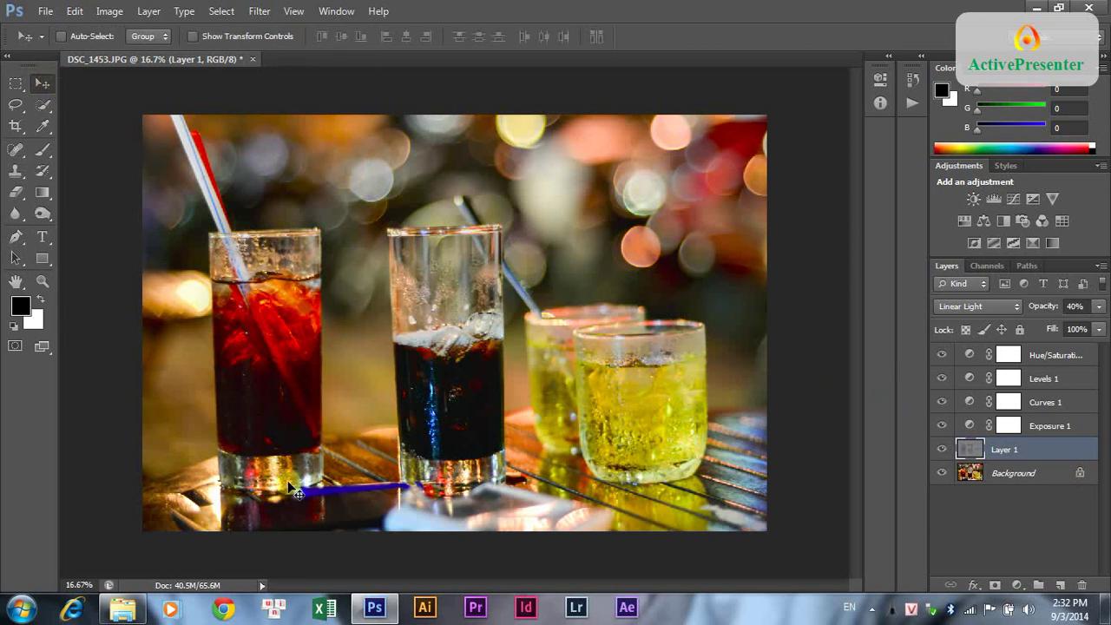
click(116, 610)
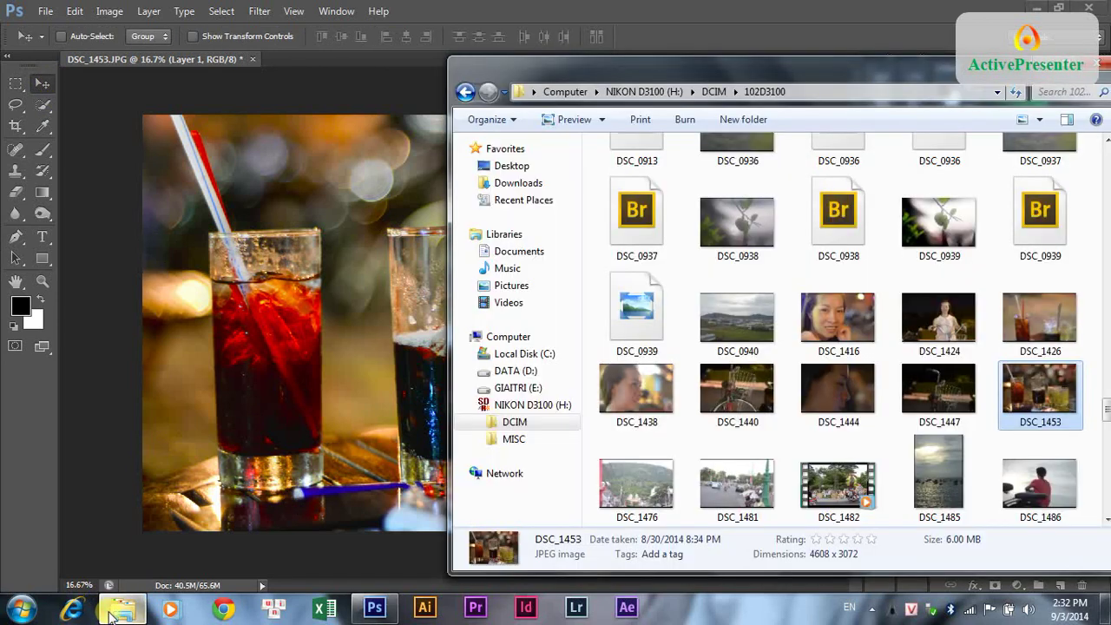
click(531, 372)
click(747, 382)
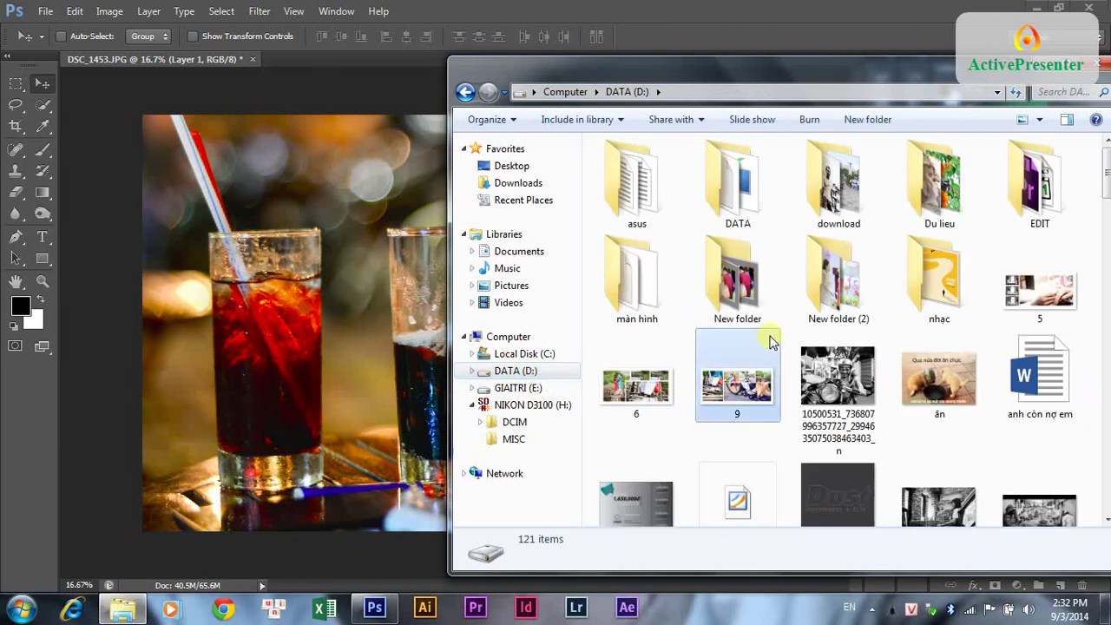
scroll(752, 426, down, 10)
scroll(755, 434, down, 10)
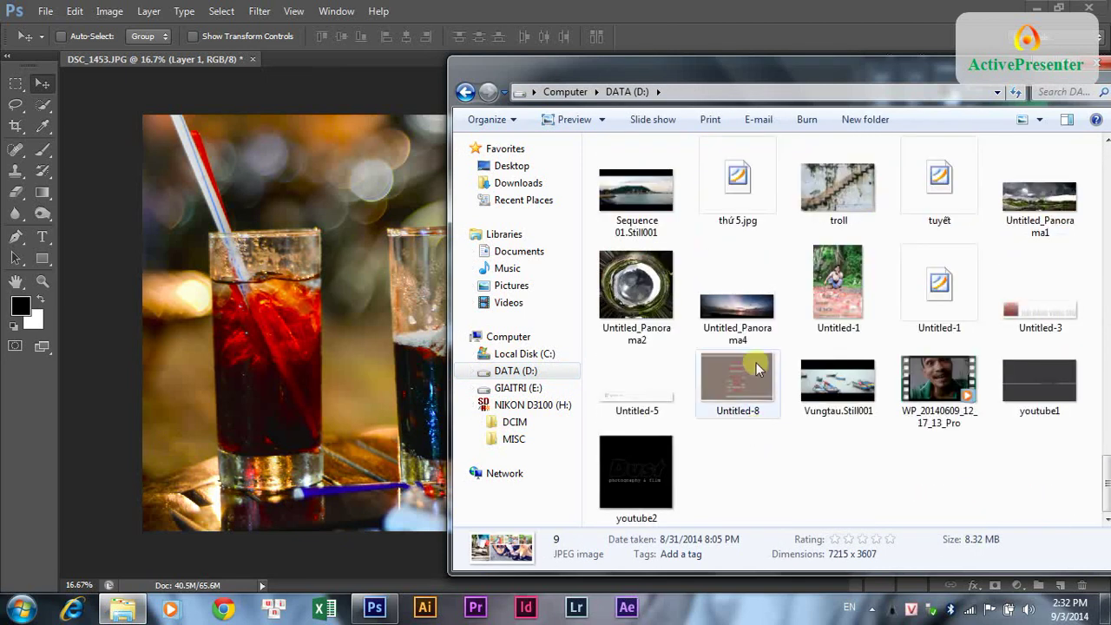
scroll(752, 367, up, 5)
click(964, 343)
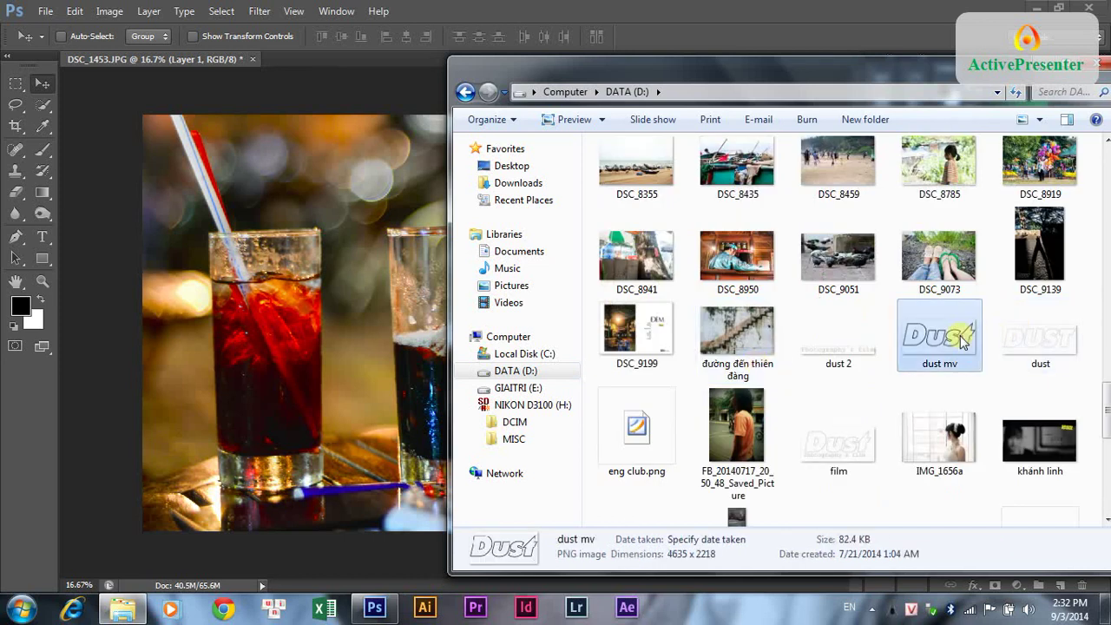
click(205, 344)
drag(204, 344, 205, 344)
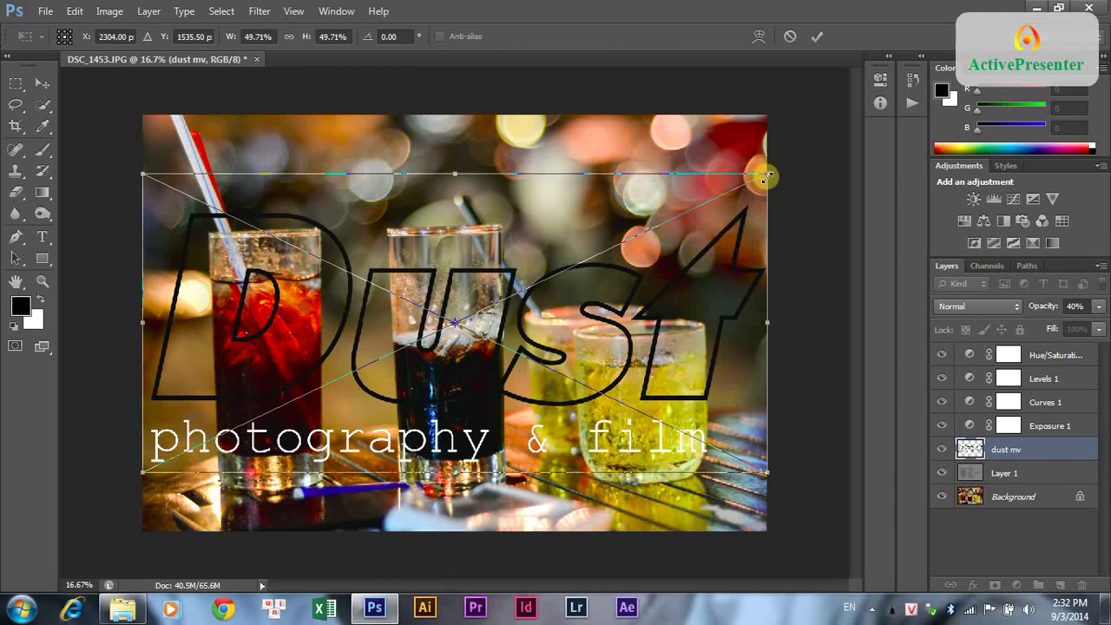
- Scale the placed Dust logo down to a small watermark, position it in the photo's upper-right corner and commit the placement
drag(764, 177, 275, 478)
drag(195, 466, 660, 171)
key(Return)
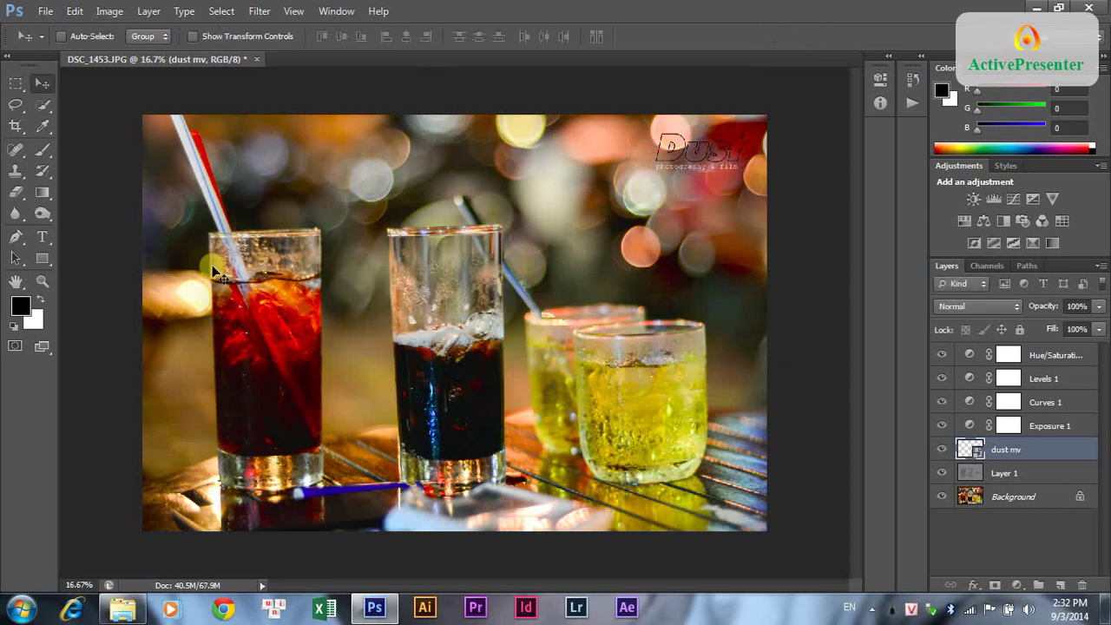
- Save a JPEG copy as DSC_1453.jpg in the 102D3100 folder, replacing the existing file, with quality 12 (Maximum) and Baseline ("Standard") format
click(47, 12)
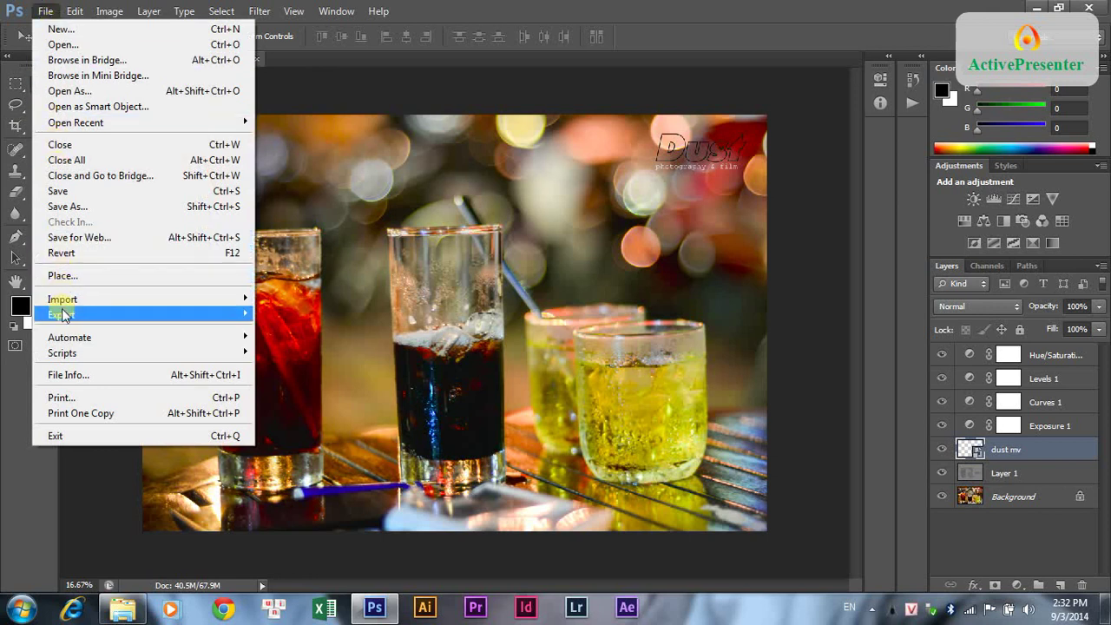
click(54, 208)
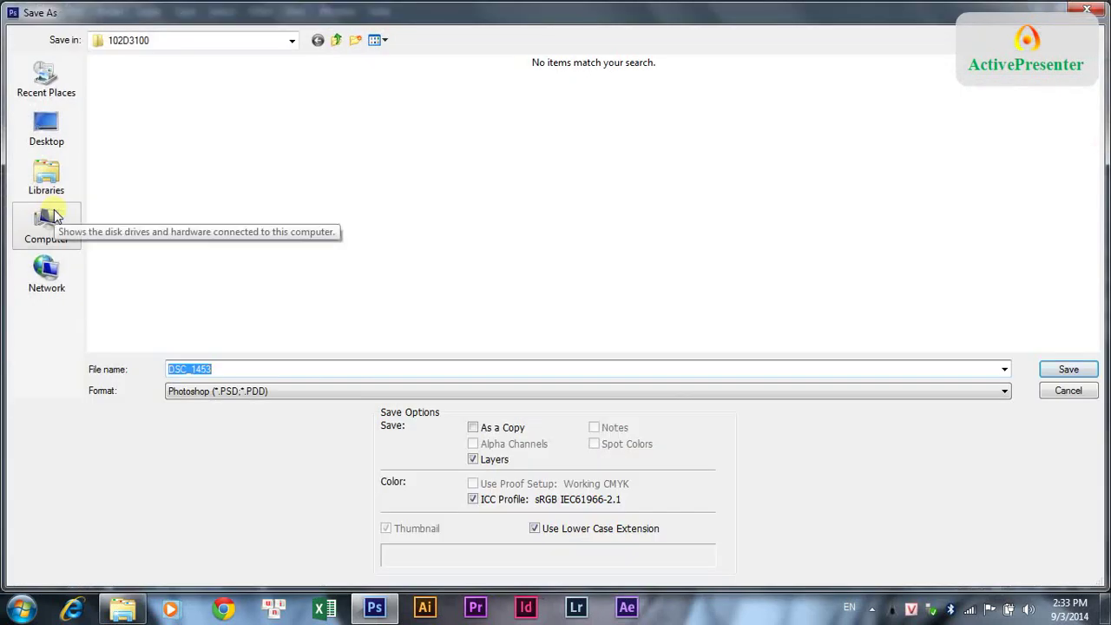
click(202, 392)
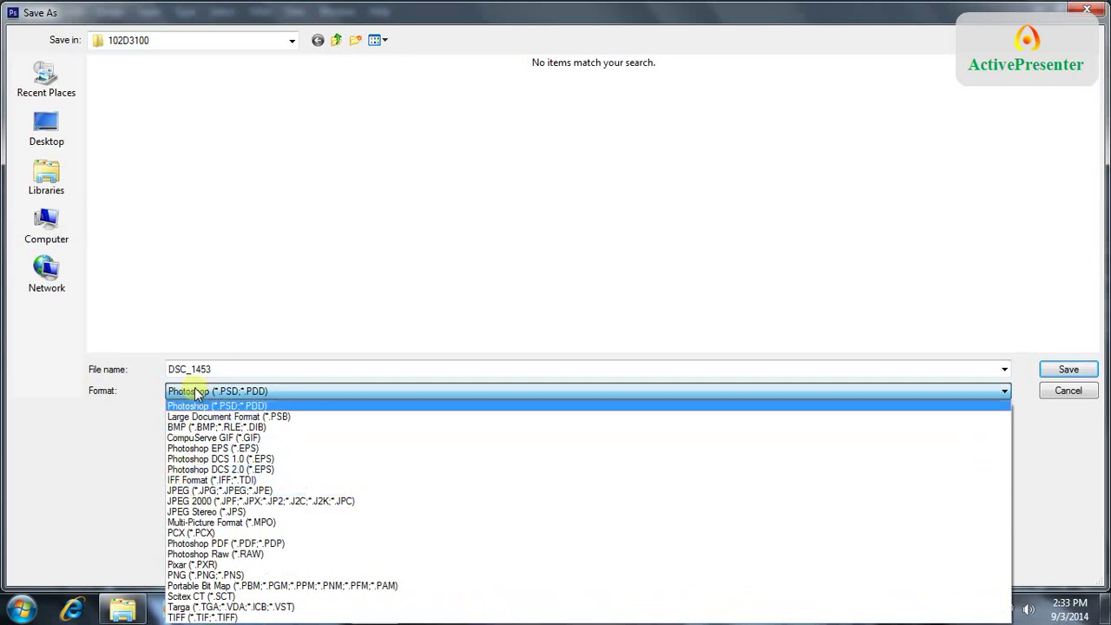
click(227, 491)
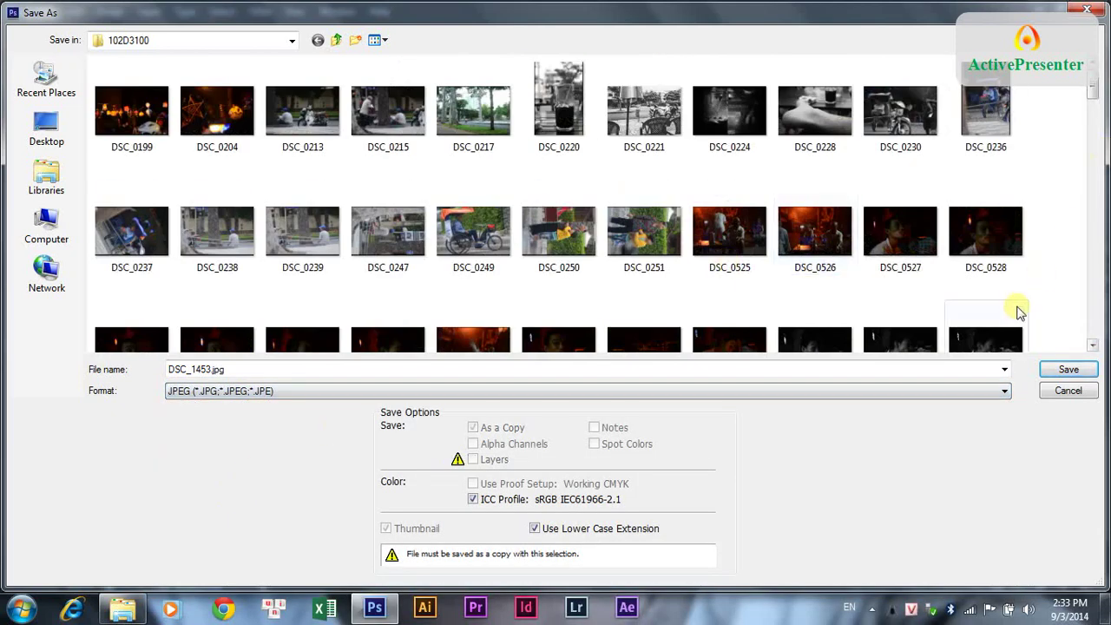
click(1062, 371)
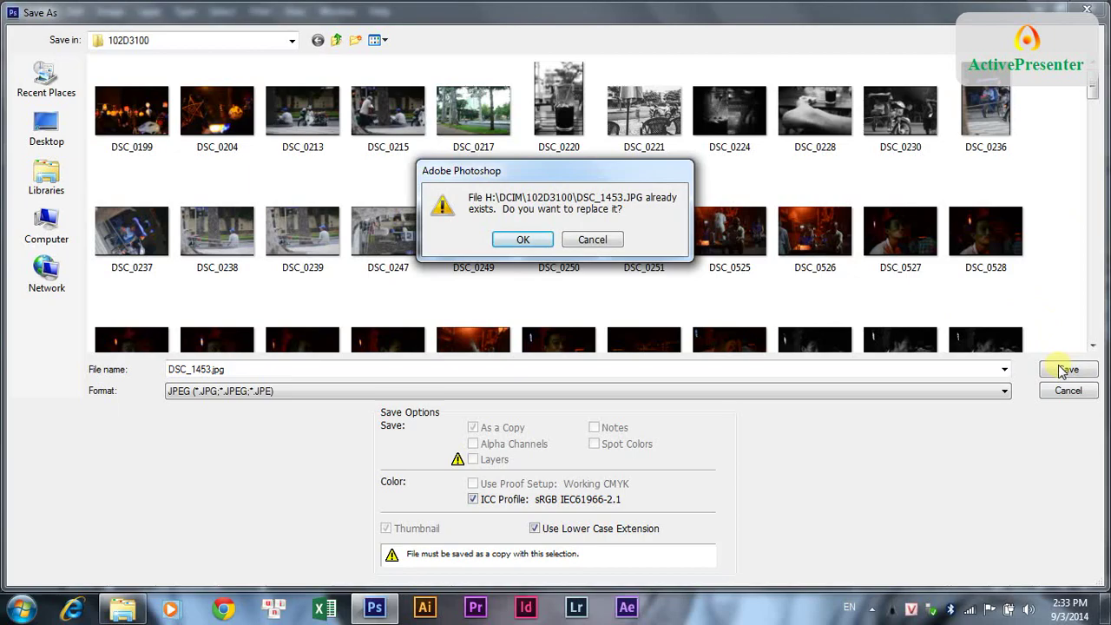
key(Return)
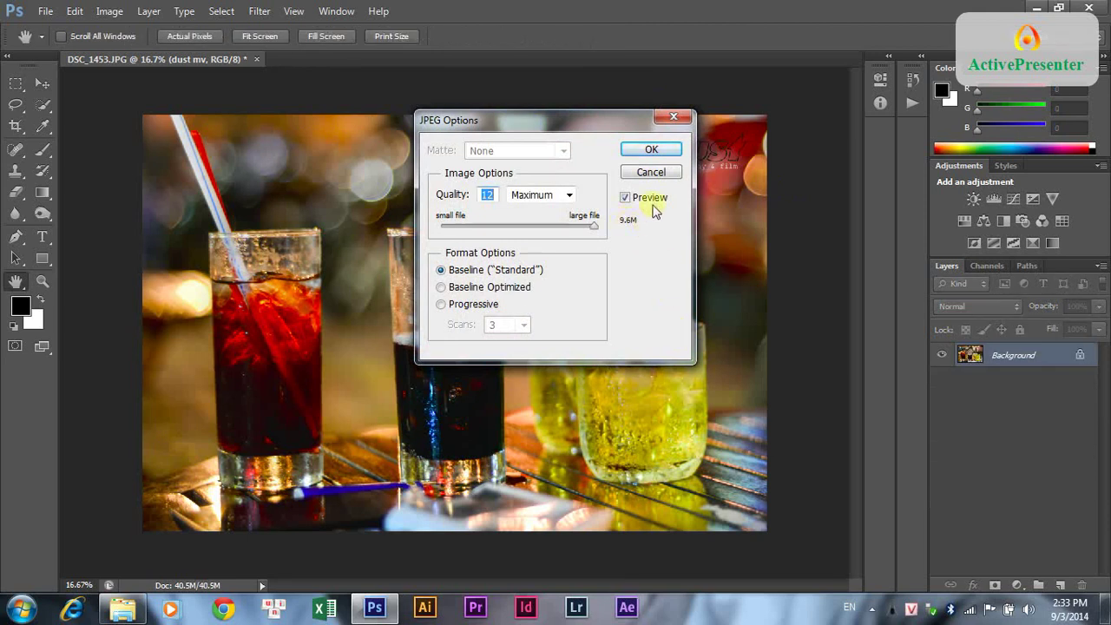
click(651, 151)
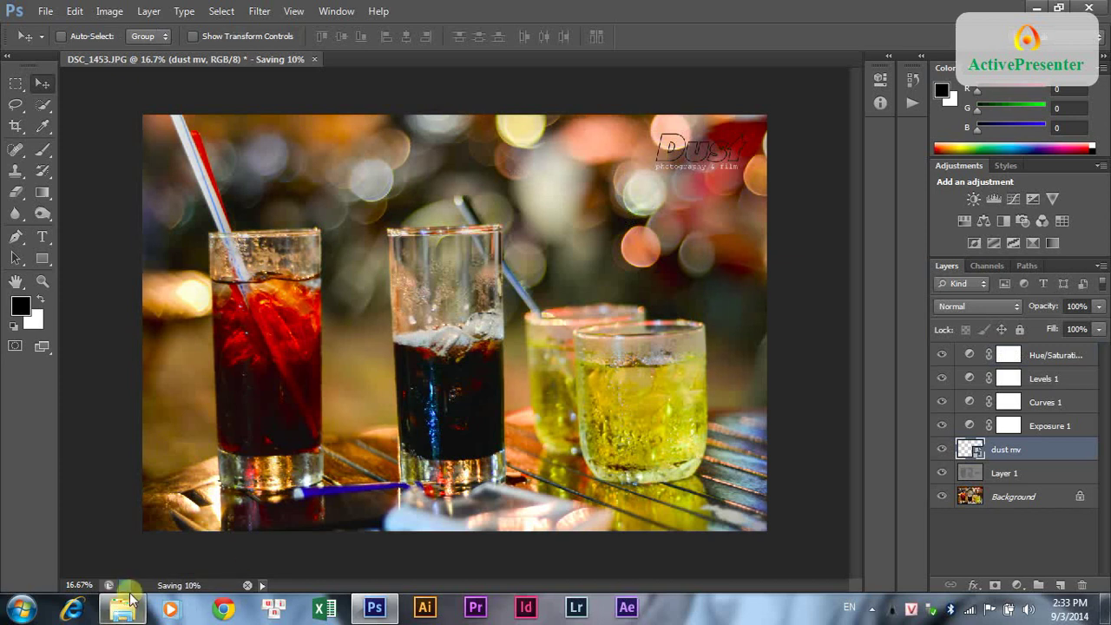
mouse_move(129, 610)
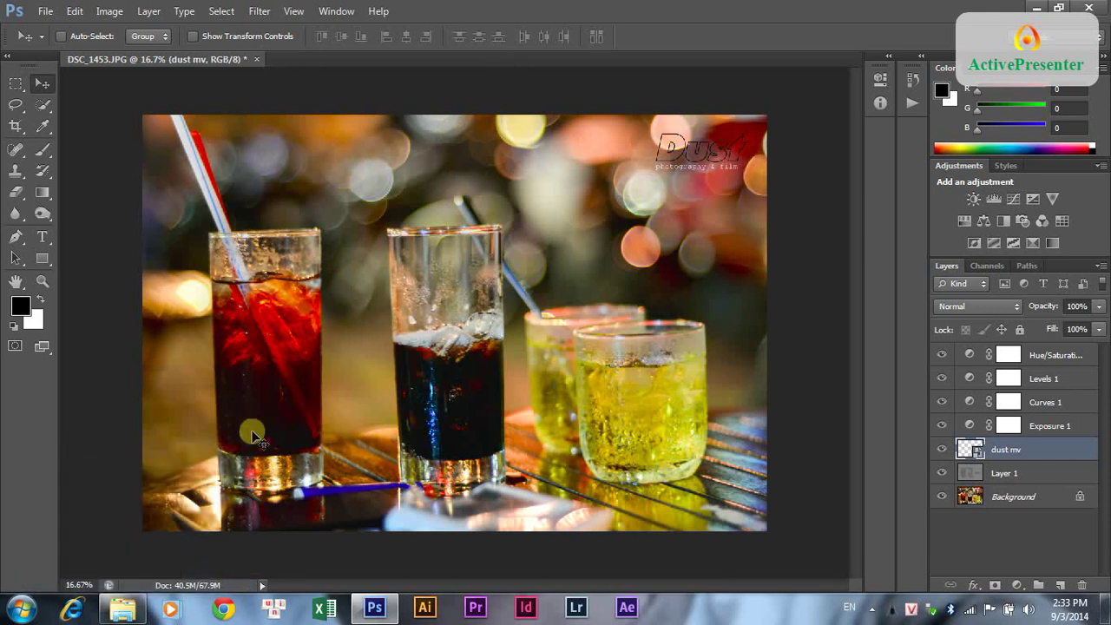
- Switch to Windows Explorer and open the DCIM\102D3100 folder on the NIKON D3100 (H:) drive
click(126, 608)
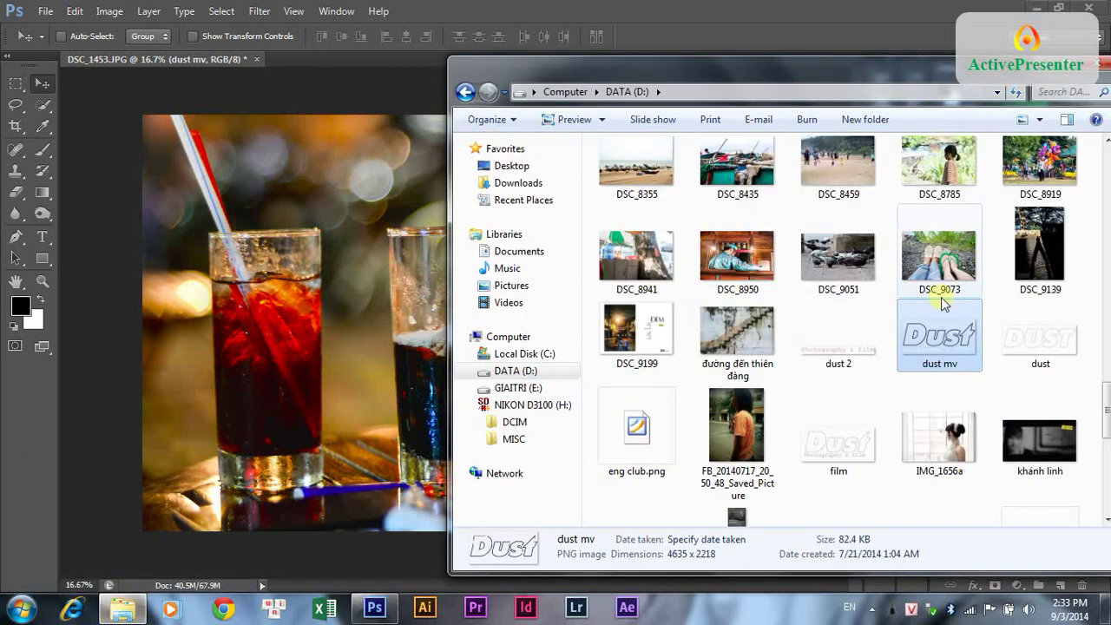
click(501, 406)
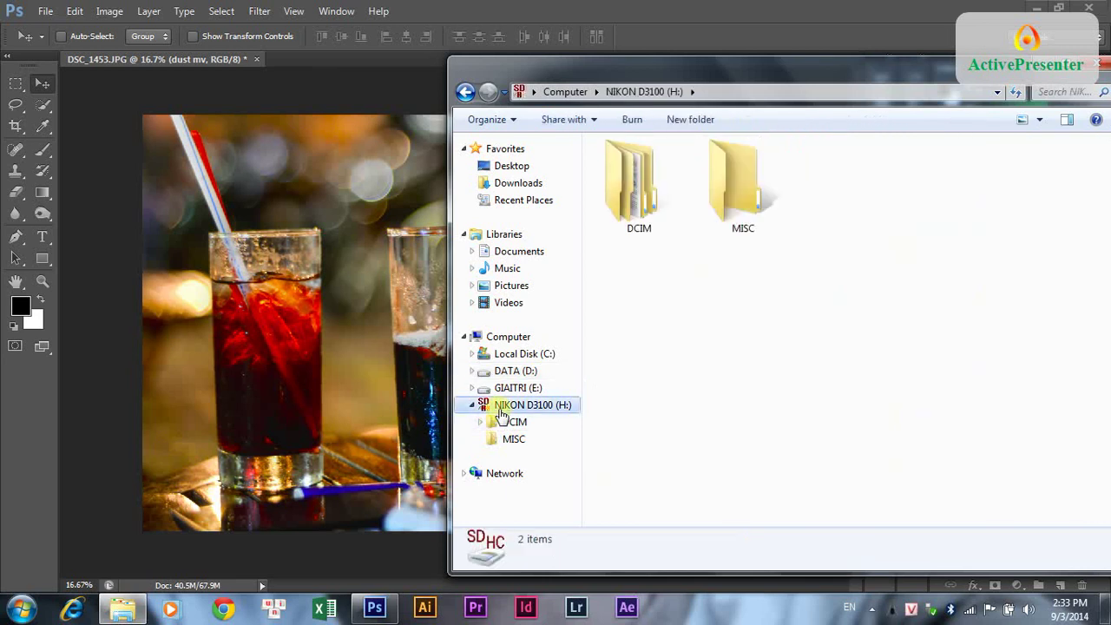
double_click(627, 195)
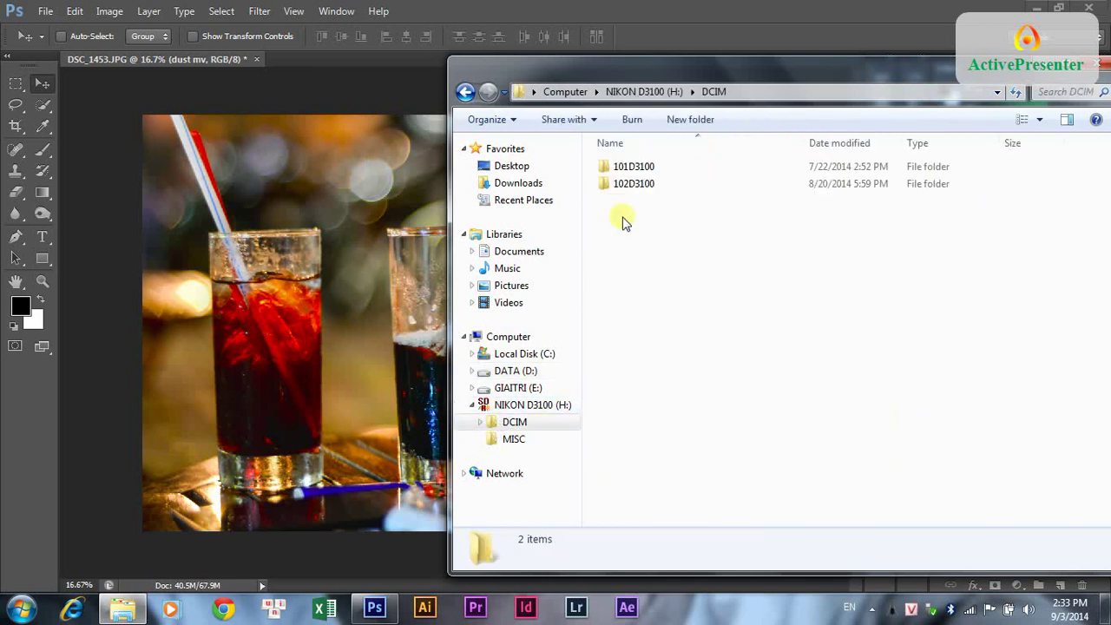
click(630, 167)
double_click(636, 183)
- Find the saved photo DSC_1453 in the folder, view it in Windows Photo Viewer and close the viewer
click(705, 384)
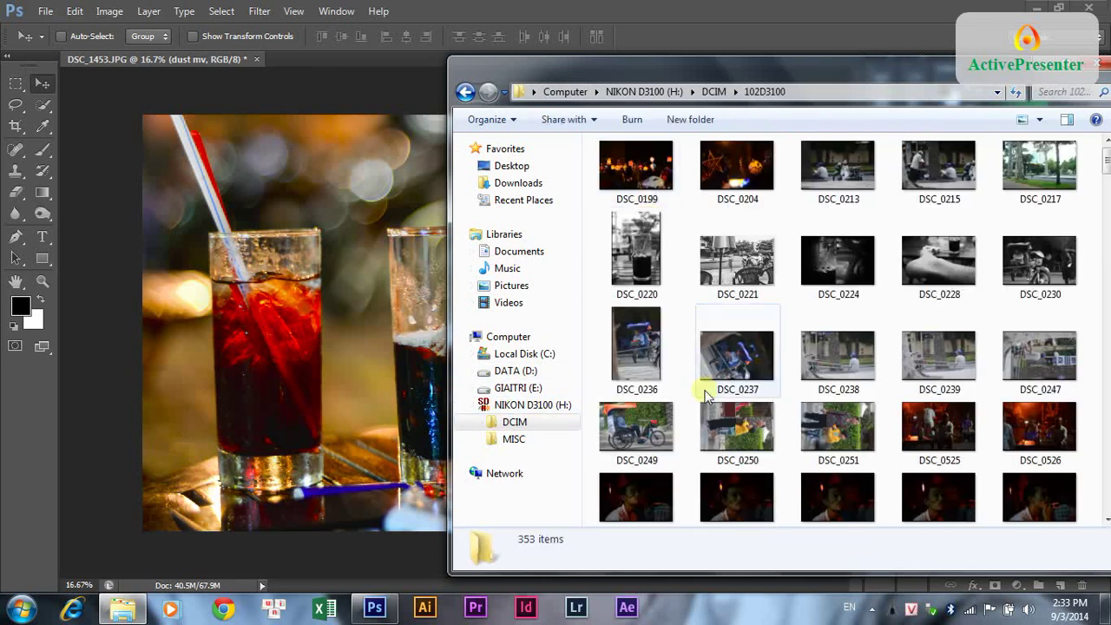
scroll(705, 390, down, 10)
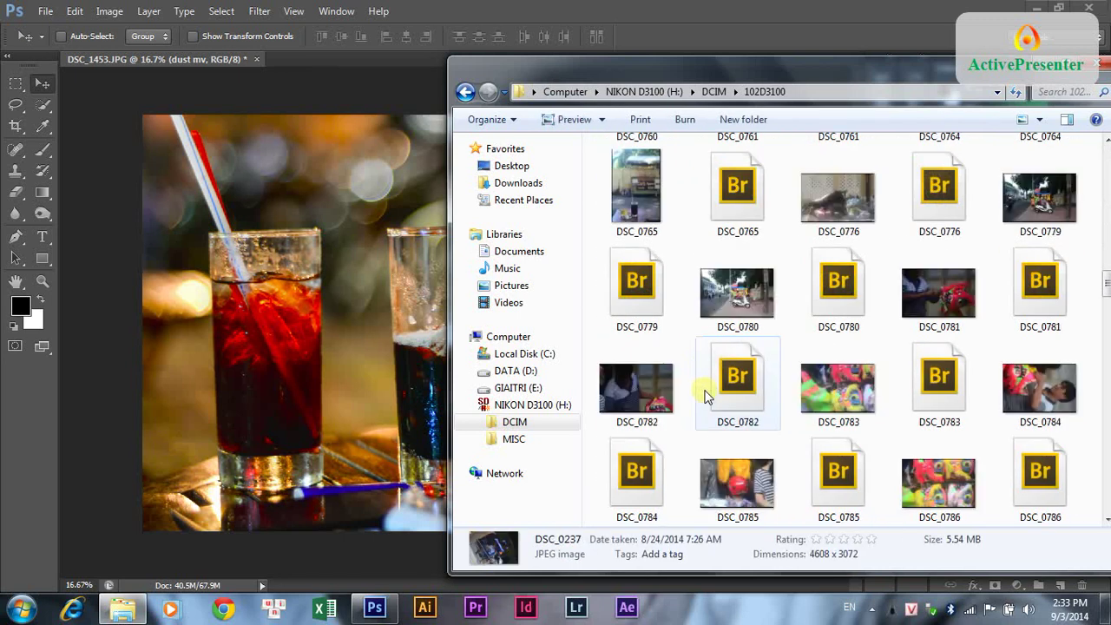
scroll(705, 396, down, 15)
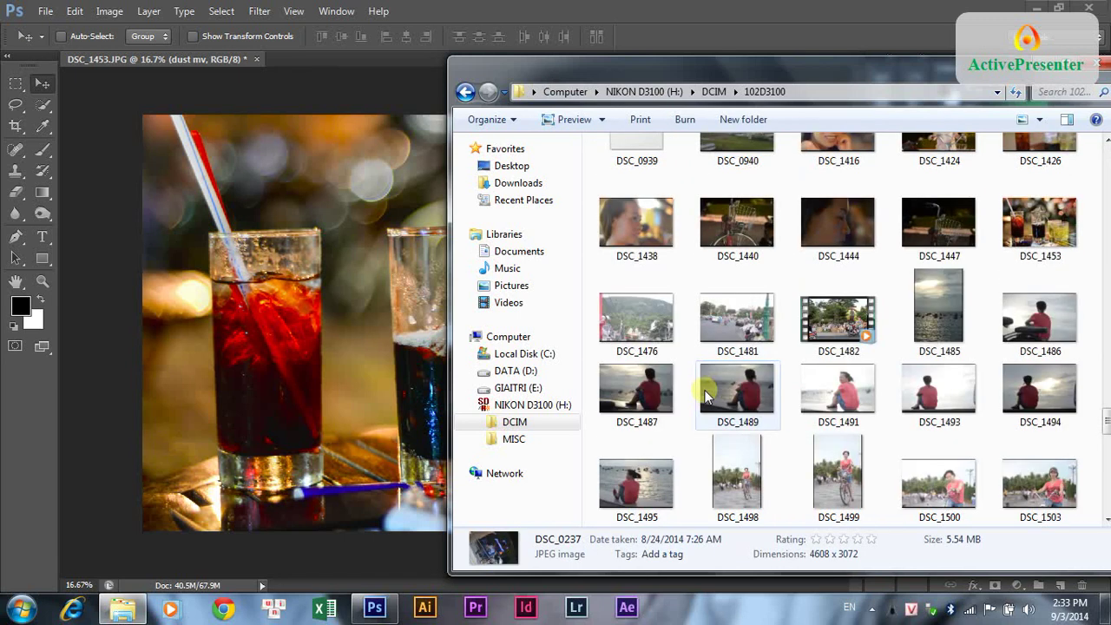
double_click(1000, 245)
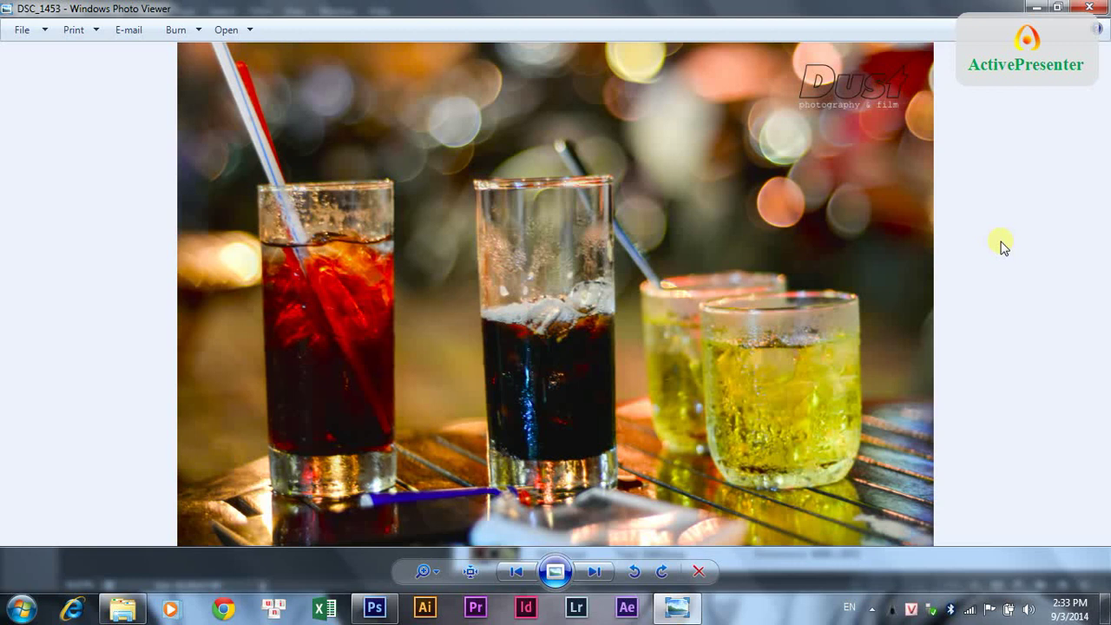
click(1090, 7)
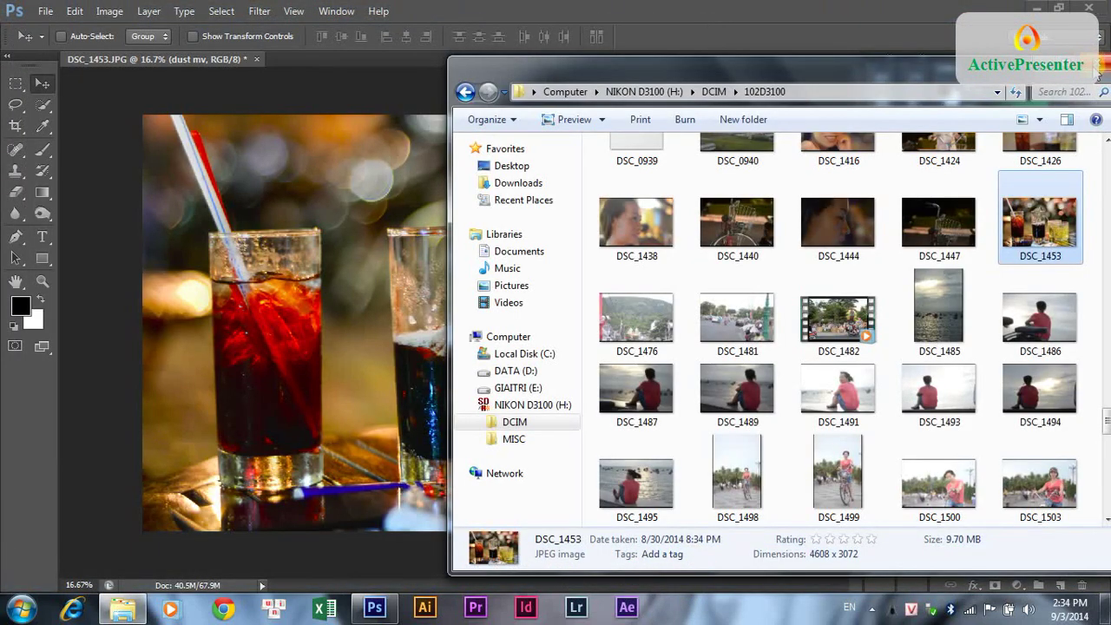
- Quit Photoshop without saving the changes to the layered DSC_1453.JPG document
click(1088, 10)
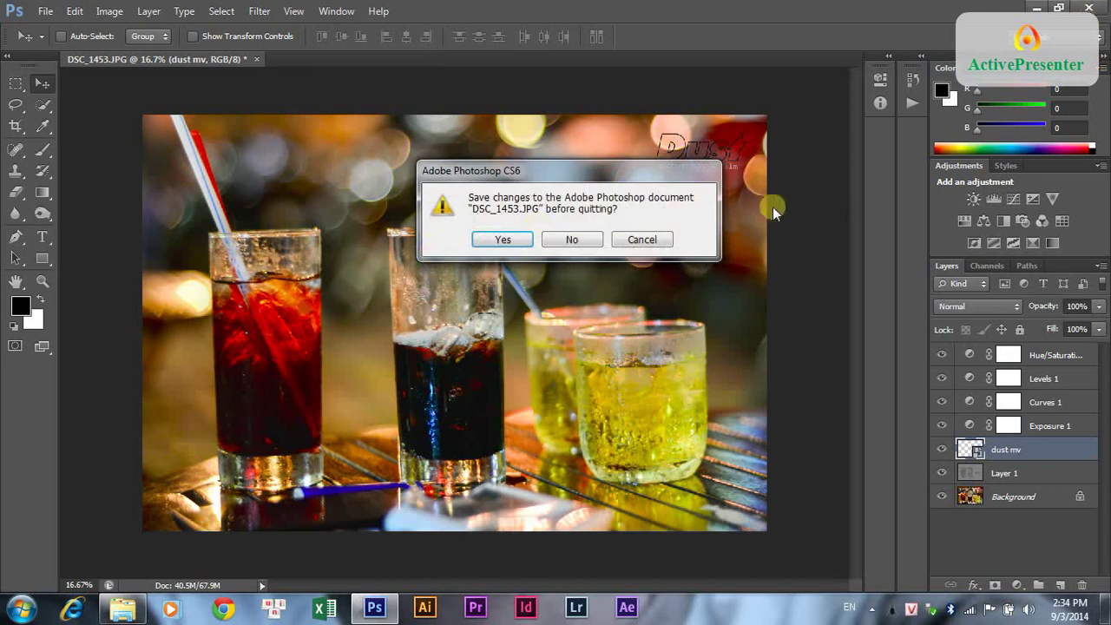
click(592, 239)
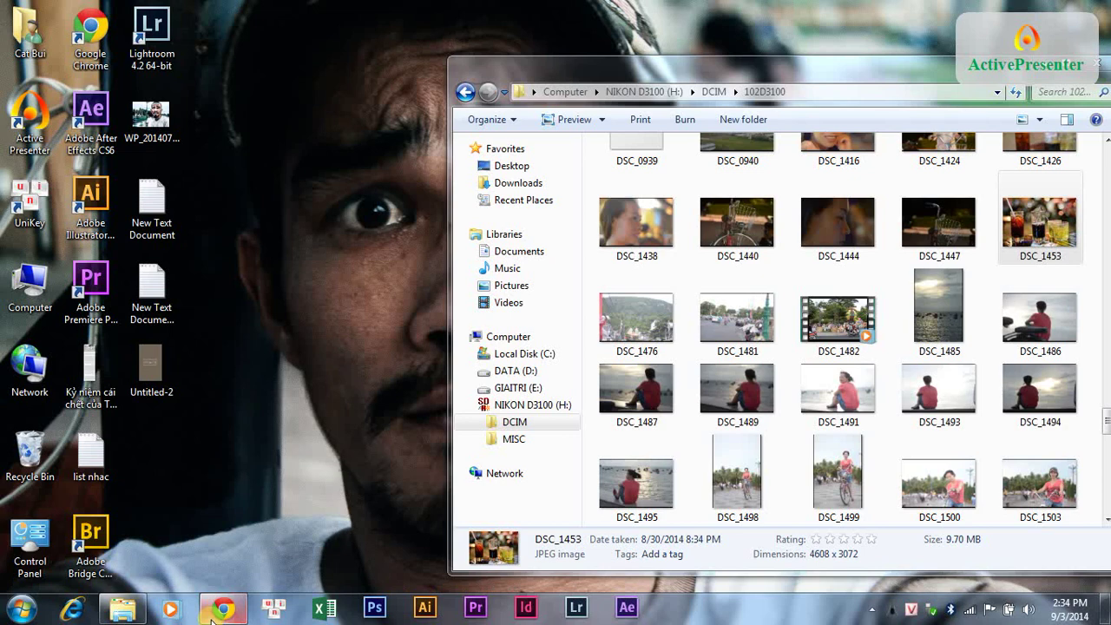
click(213, 618)
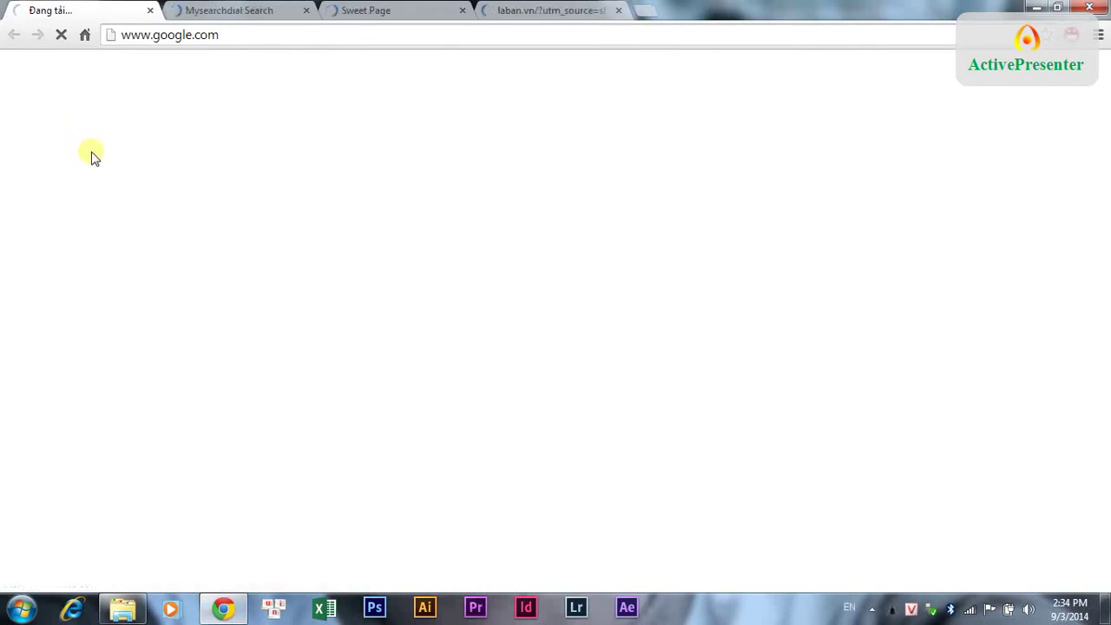
click(306, 11)
click(305, 11)
click(306, 10)
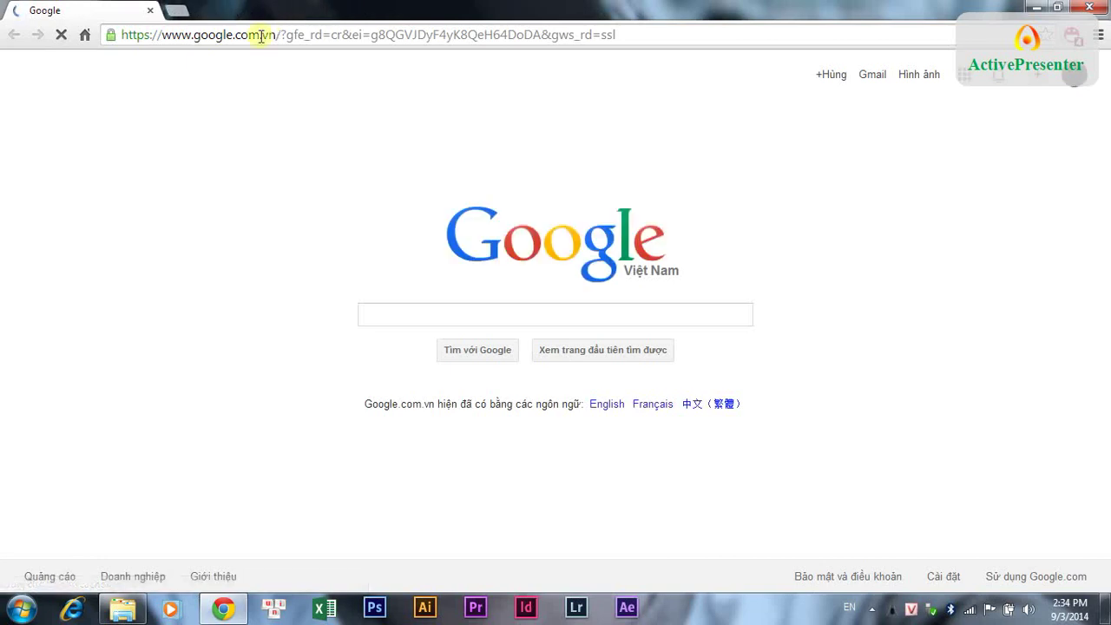
click(171, 33)
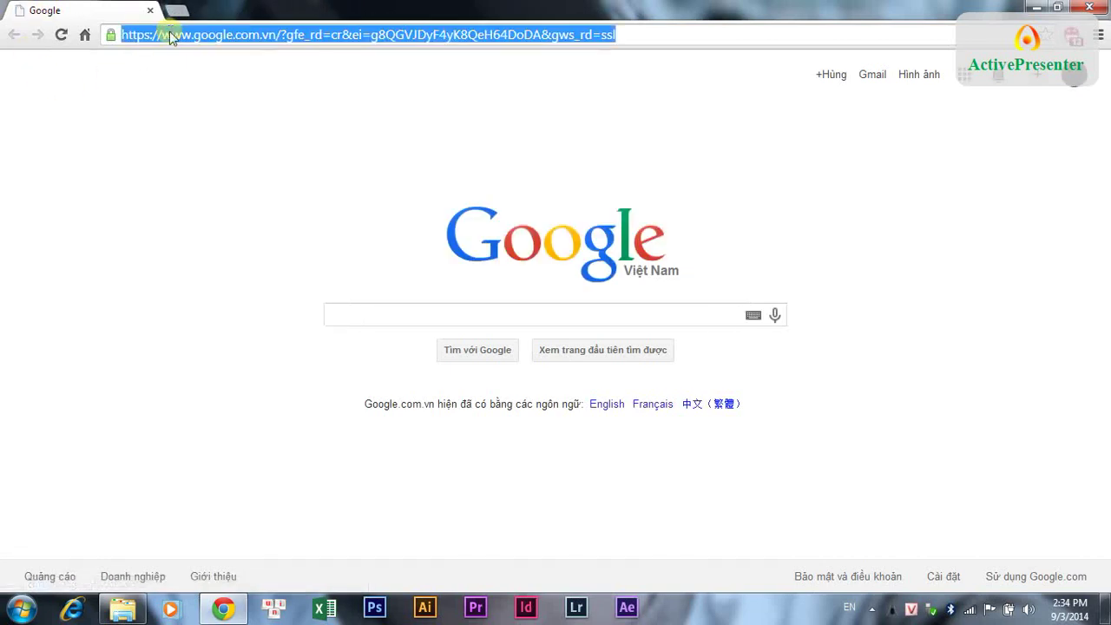
text(f)
key(Return)
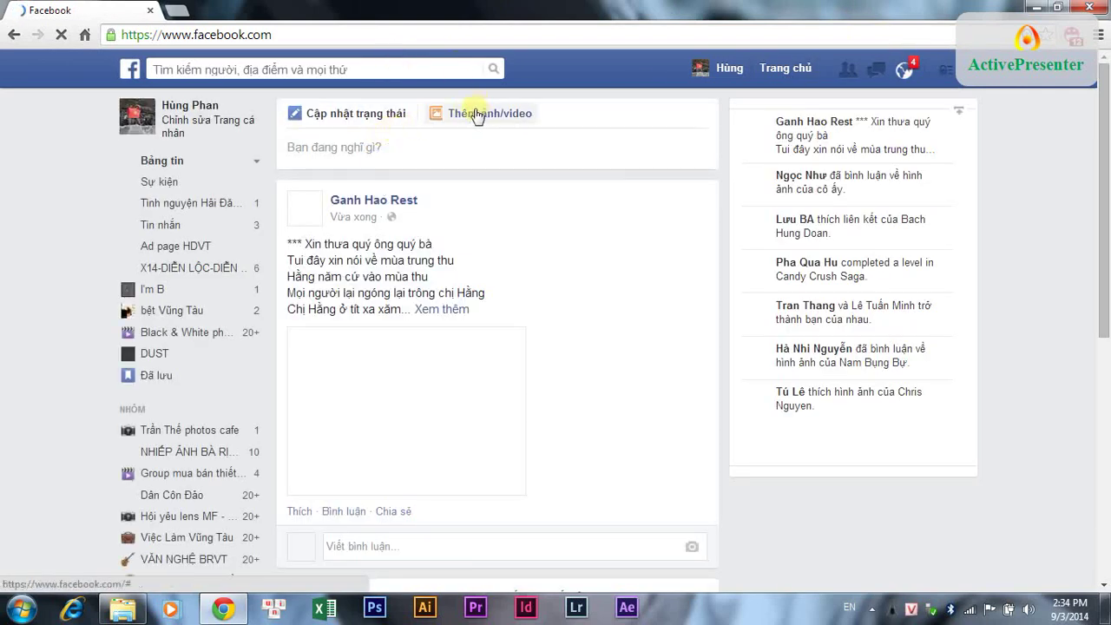
- Start a Facebook photo post and upload DSC_1453 from the 102D3100 folder to it
click(475, 114)
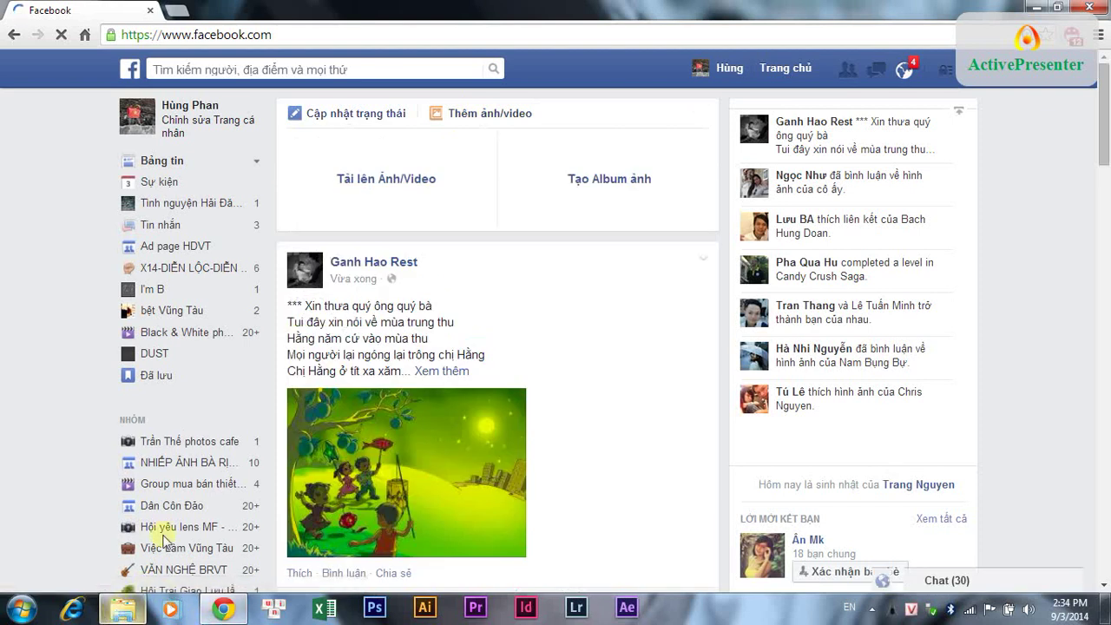
click(393, 167)
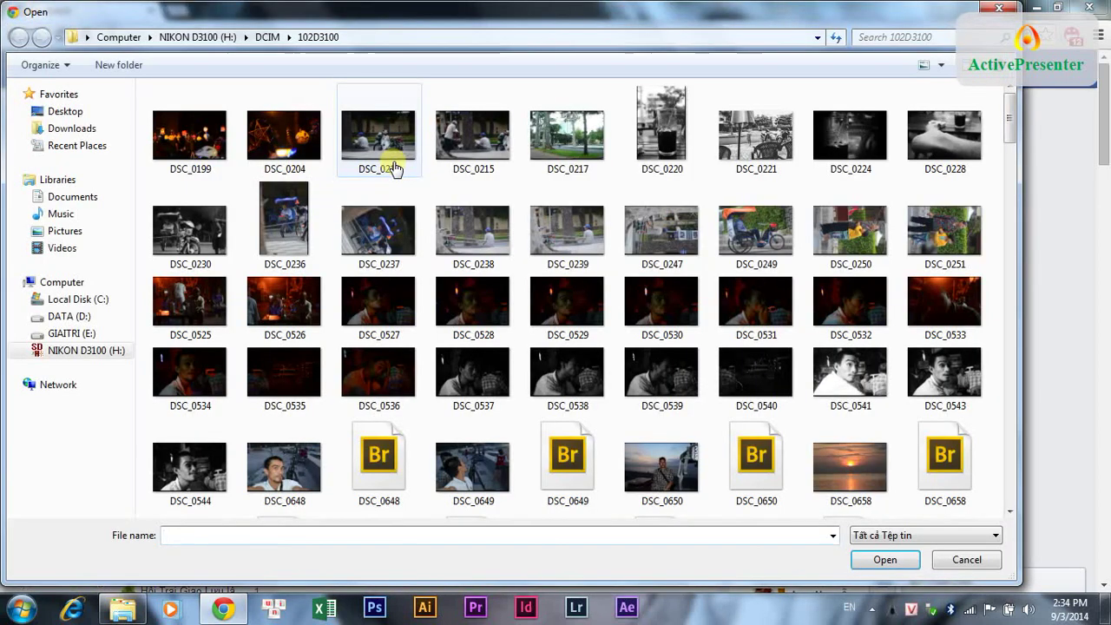
click(846, 373)
scroll(816, 362, down, 15)
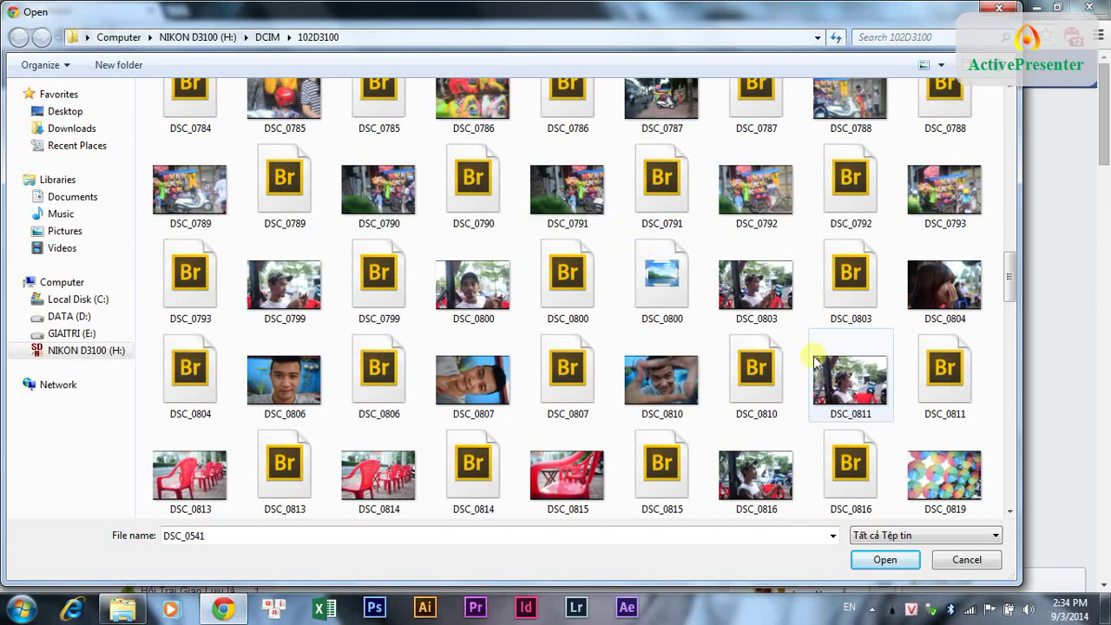
scroll(814, 356, down, 20)
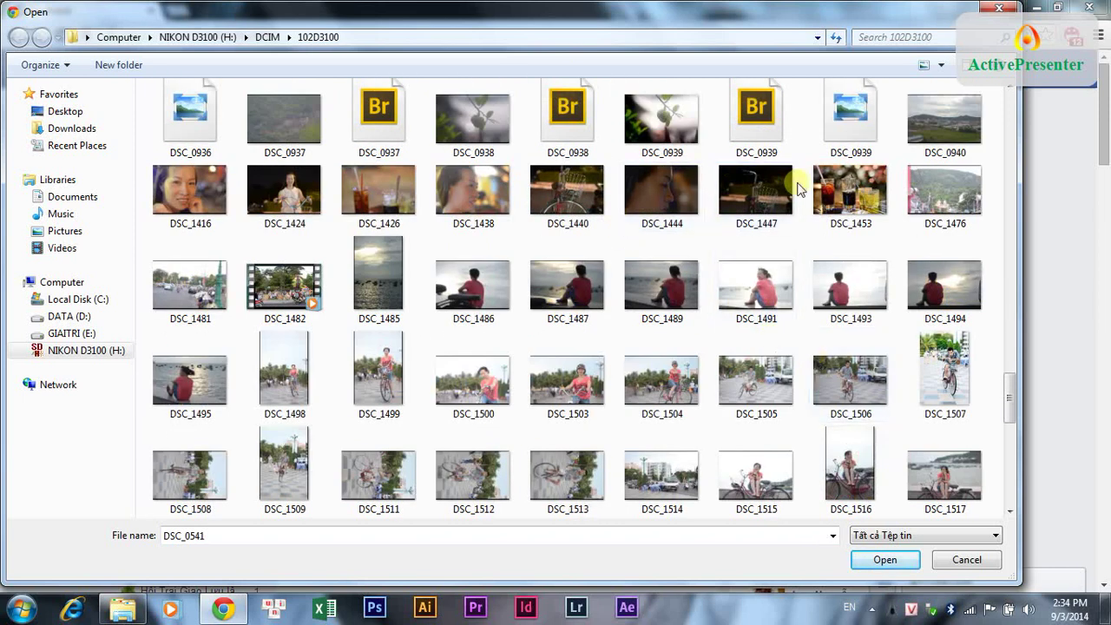
double_click(849, 191)
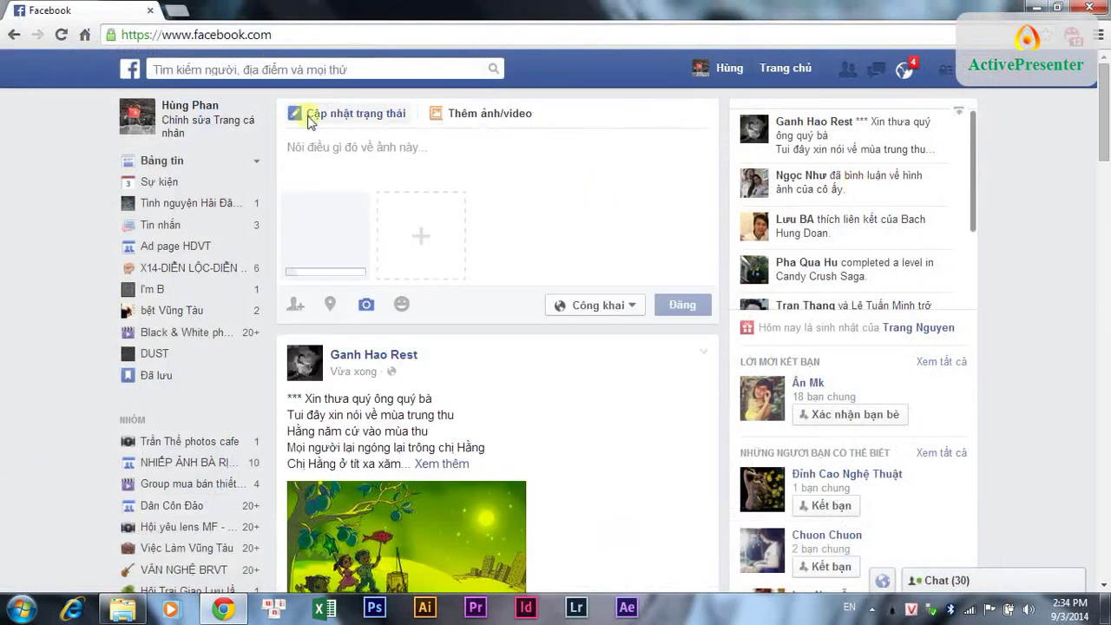
- Write a caption beginning with "tự" for the photo post
text(t)
text(ự)
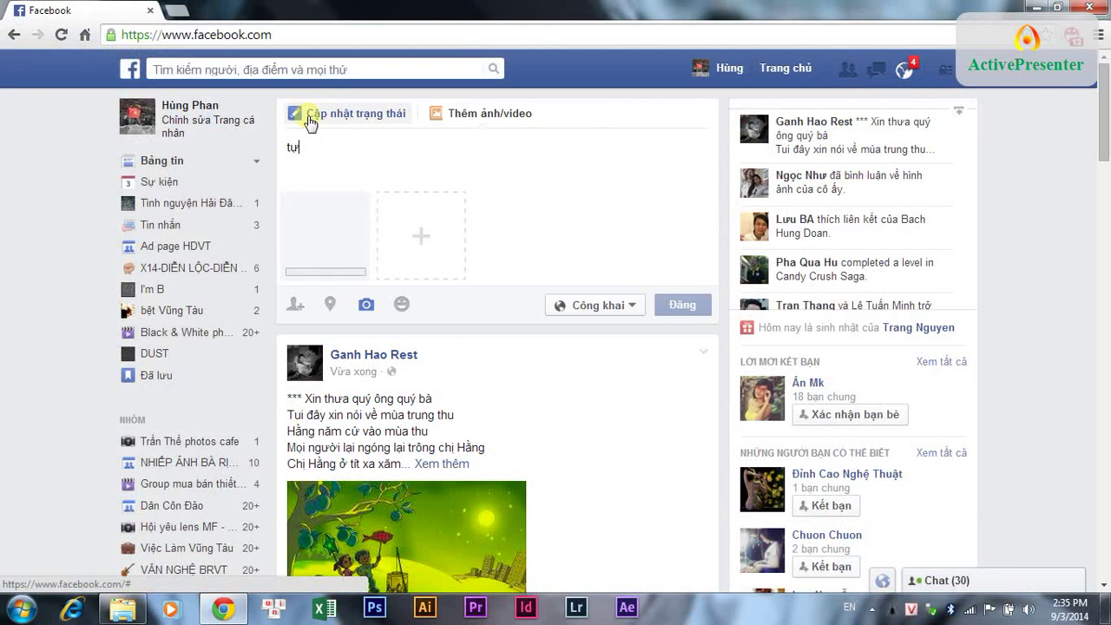